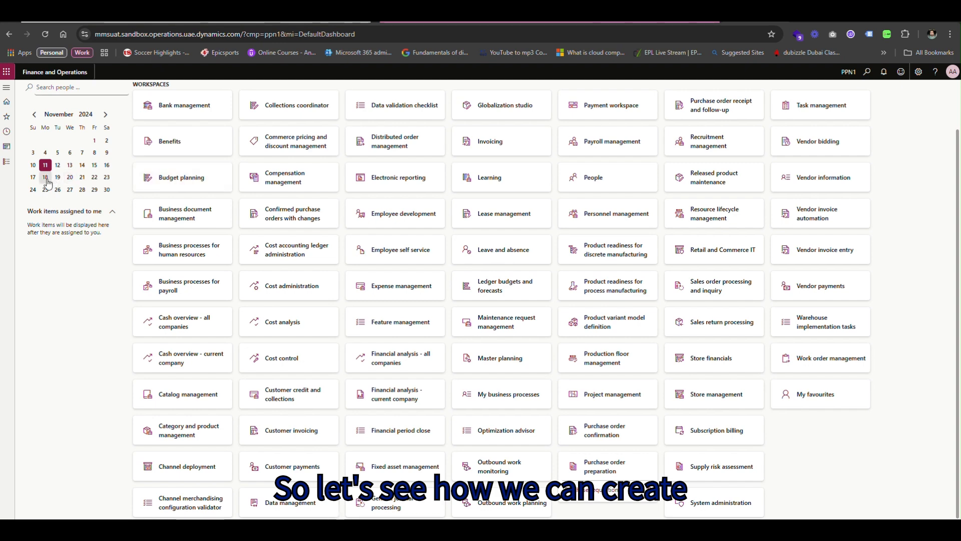
From Accounts payable's All vendors list, start a new vendor record numbered V0119.
{"action": "left_click", "coordinate": [5, 161]}
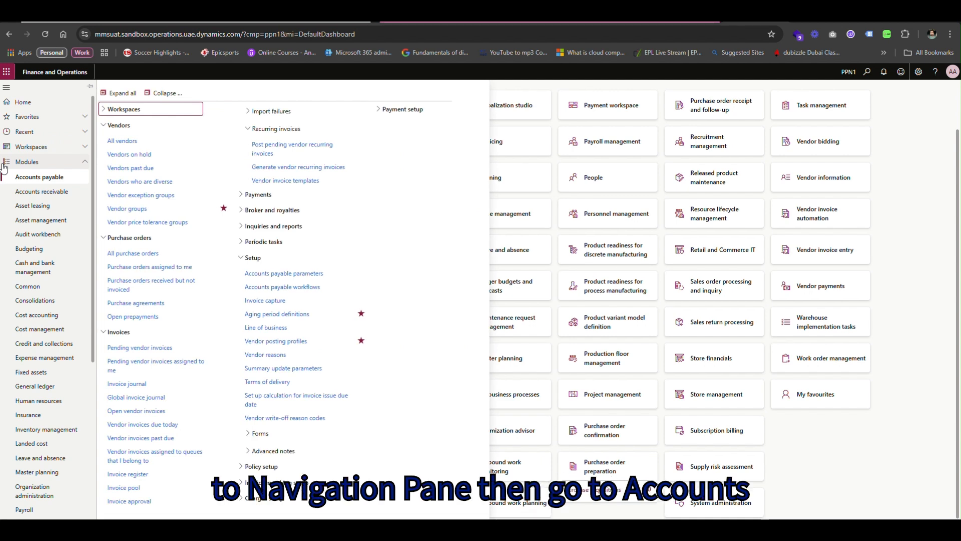
{"action": "left_click", "coordinate": [129, 143]}
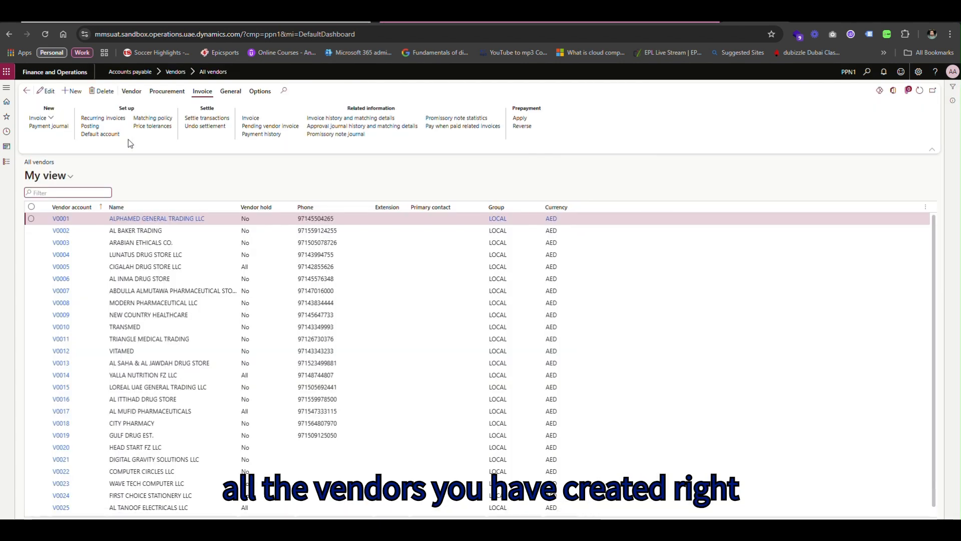
{"action": "scroll", "coordinate": [42, 259], "scroll_direction": "down", "scroll_amount": 10}
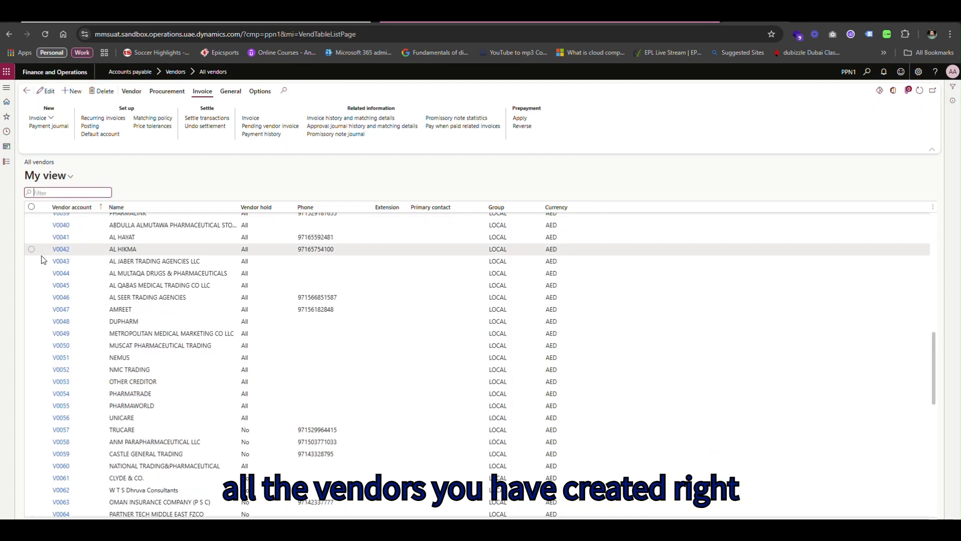
{"action": "scroll", "coordinate": [42, 260], "scroll_direction": "down", "scroll_amount": 8}
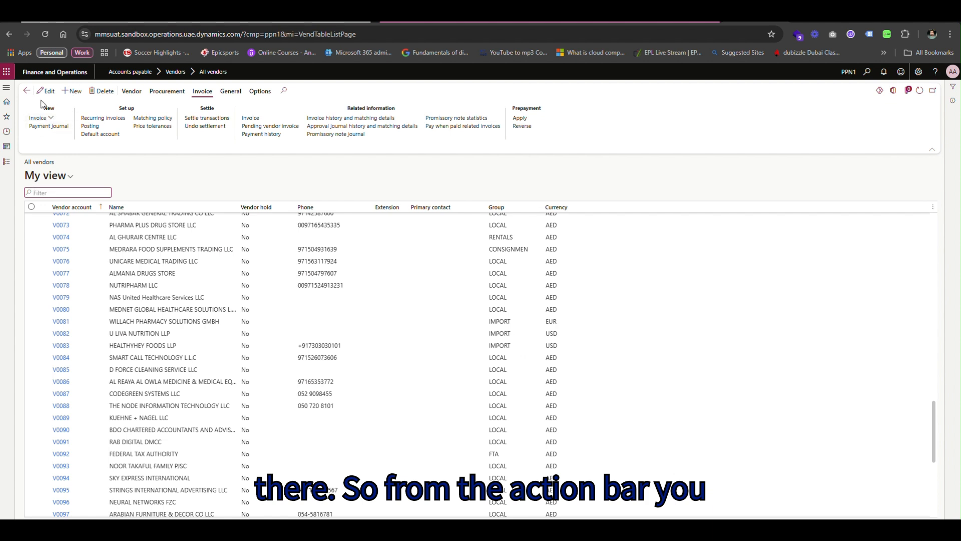
{"action": "left_click", "coordinate": [75, 93]}
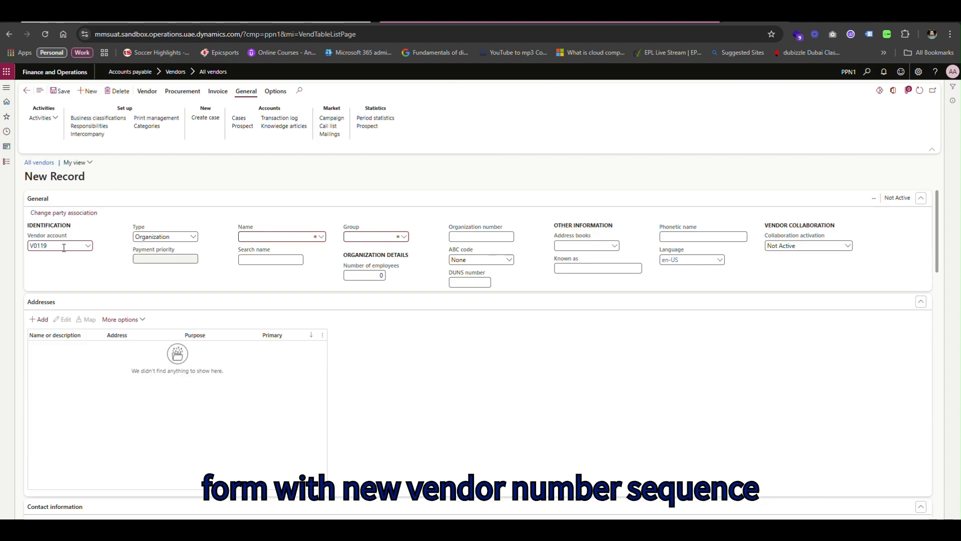
Keep the vendor type as Organization and name the vendor J&J Trading Co LLC.
{"action": "left_click_drag", "start_coordinate": [63, 248], "coordinate": [8, 253]}
{"action": "left_click", "coordinate": [135, 268]}
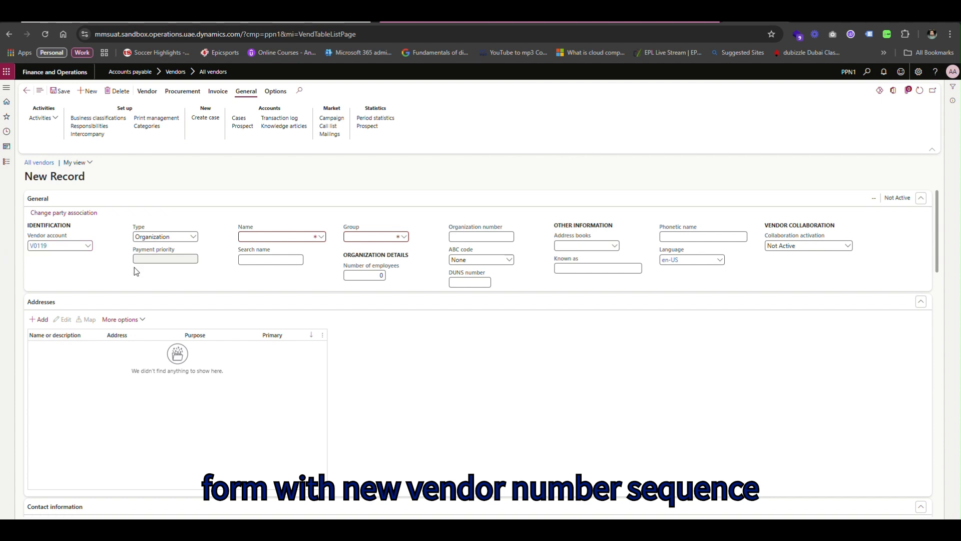
{"action": "left_click", "coordinate": [194, 239]}
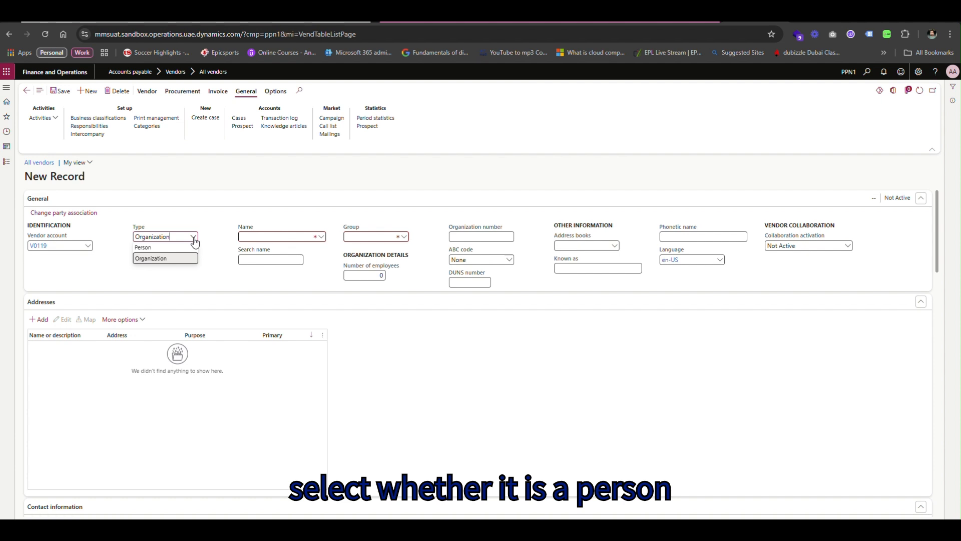
{"action": "left_click", "coordinate": [209, 256]}
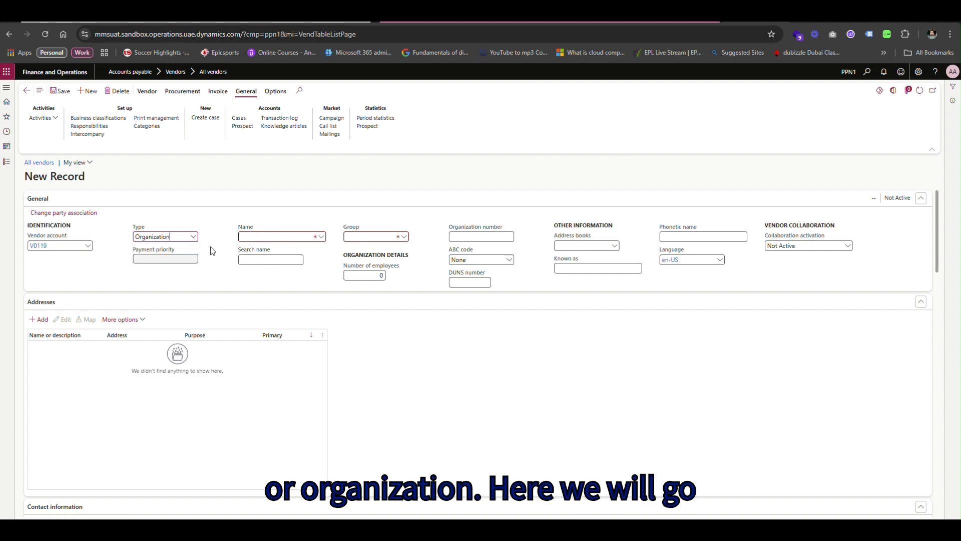
{"action": "left_click", "coordinate": [261, 234]}
{"action": "type", "text": "J&J Trad"}
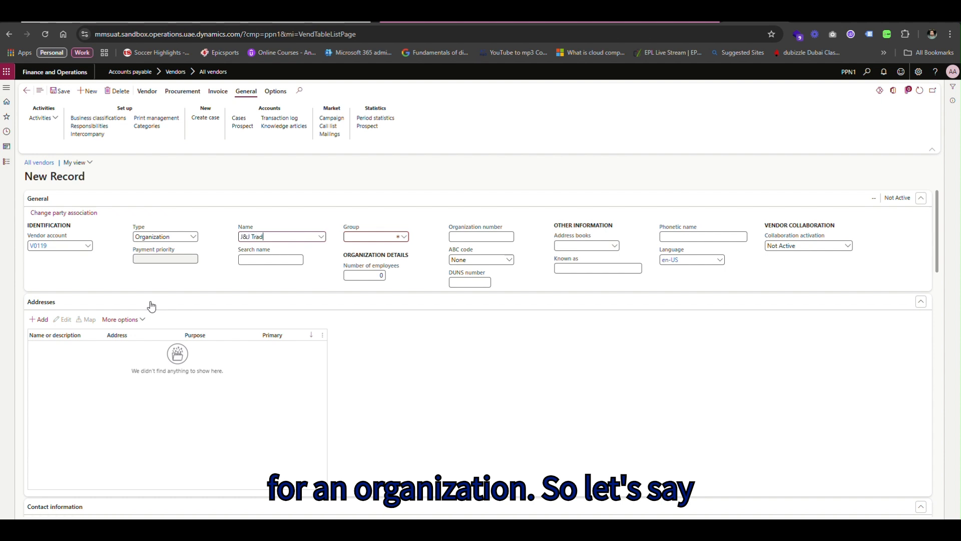
{"action": "type", "text": "ing Co LLC"}
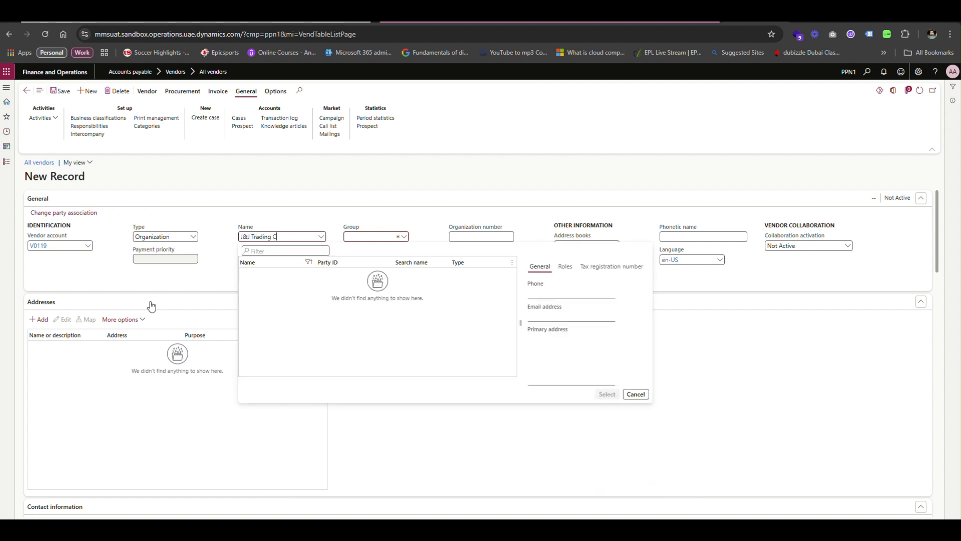
{"action": "key", "text": "Tab"}
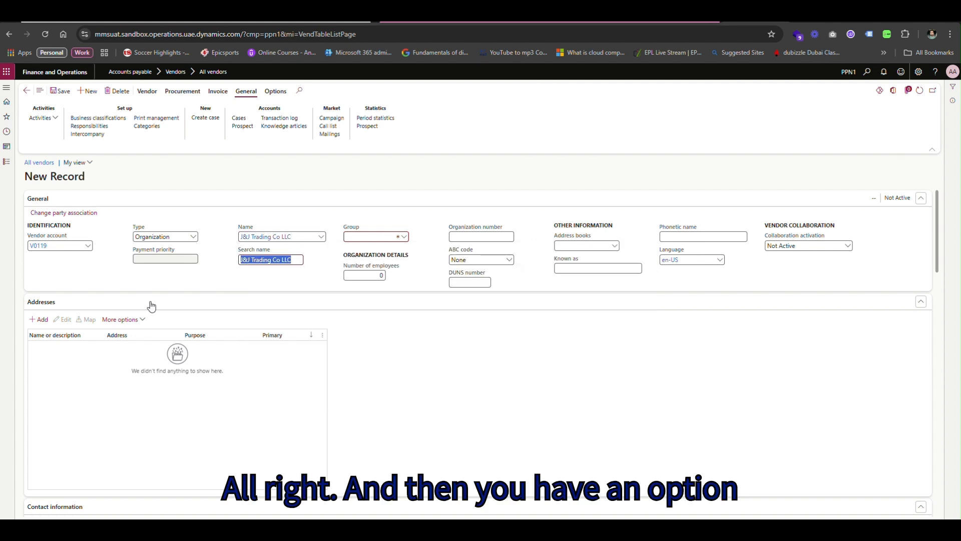
{"action": "key", "text": "Tab"}
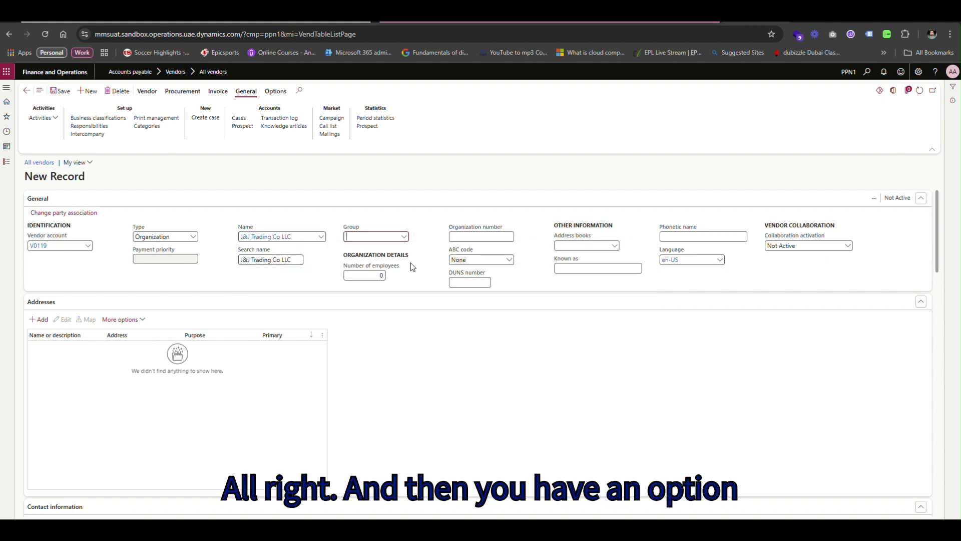
Put the vendor in the LOCAL vendor group.
{"action": "left_click", "coordinate": [404, 238]}
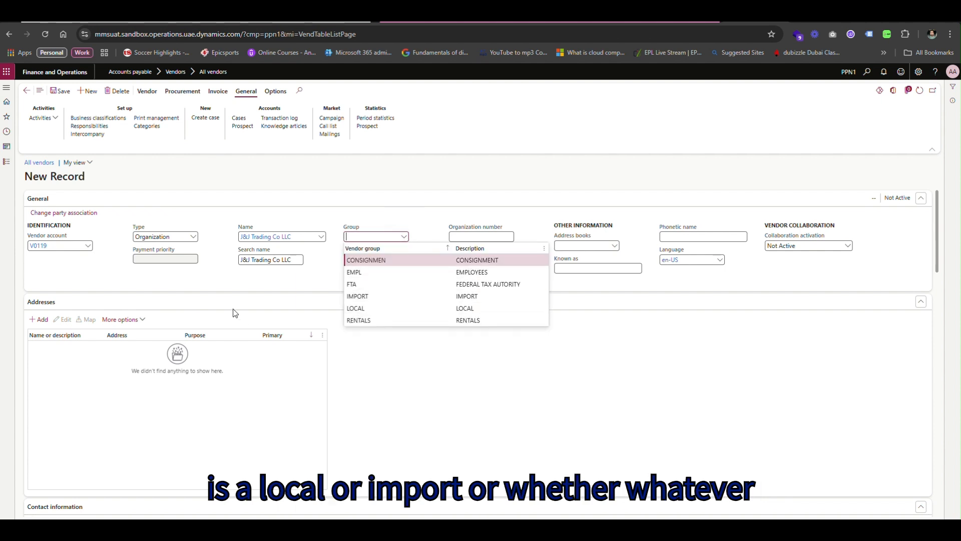
{"action": "left_click", "coordinate": [271, 286]}
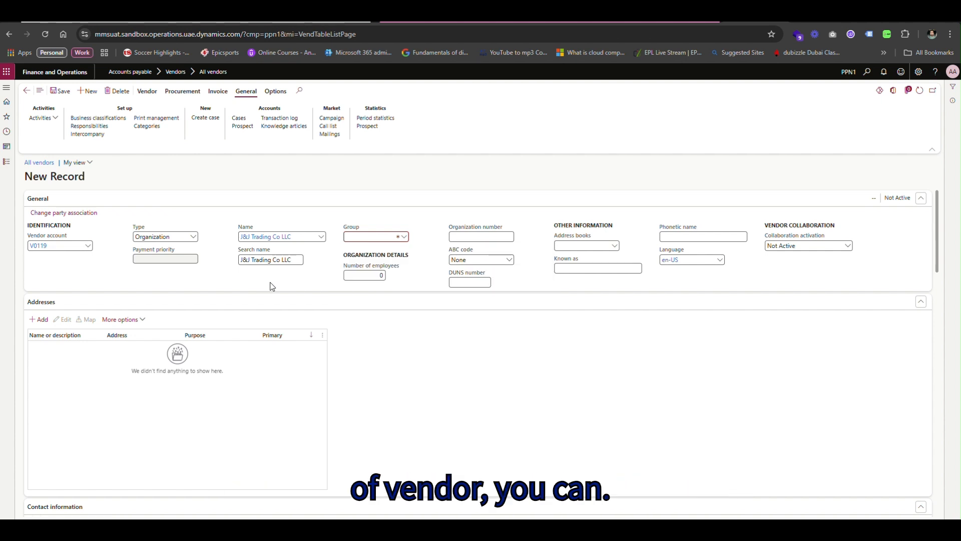
{"action": "left_click", "coordinate": [404, 236]}
{"action": "left_click", "coordinate": [384, 310]}
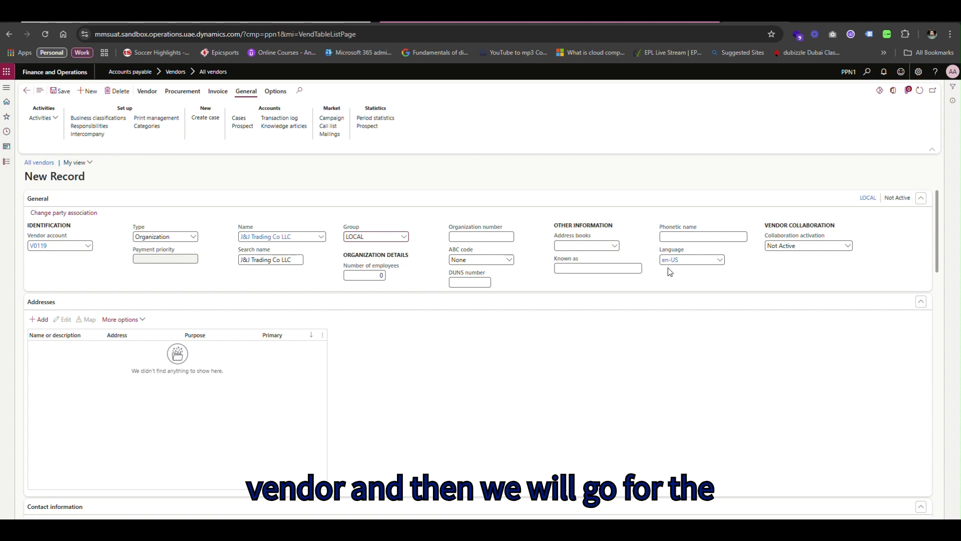
{"action": "left_click", "coordinate": [40, 322]}
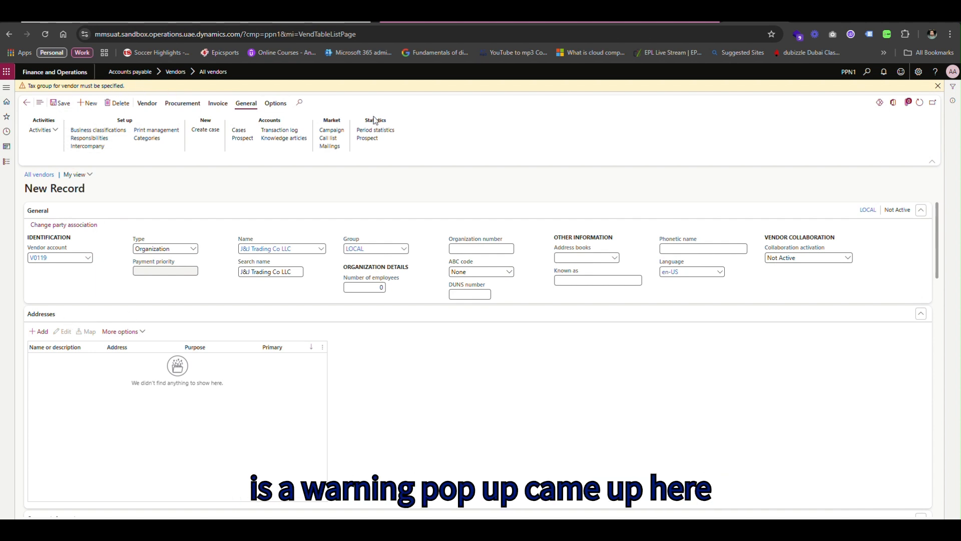
Set the sales tax group to IN-REGV under Invoice and delivery to clear the warning.
{"action": "left_click_drag", "start_coordinate": [126, 86], "coordinate": [10, 93]}
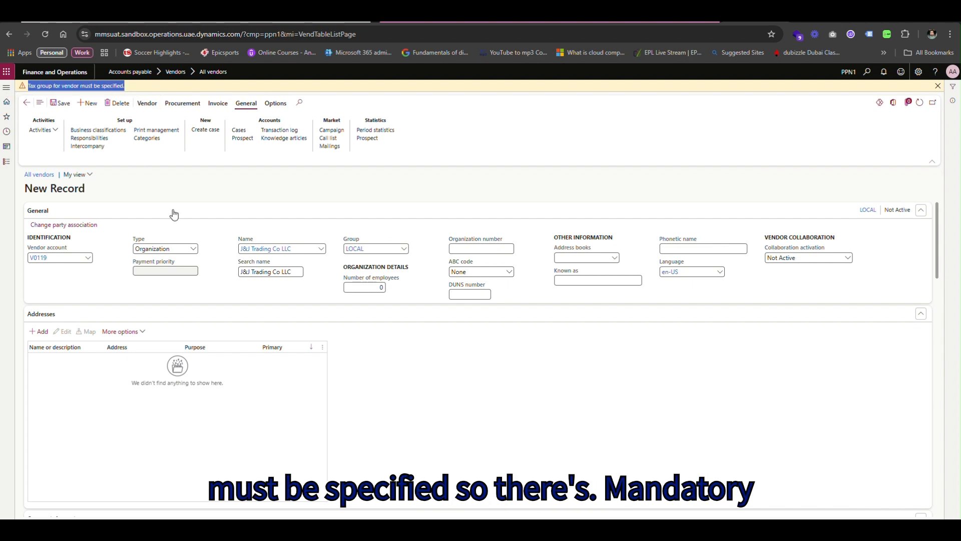
{"action": "left_click", "coordinate": [207, 183]}
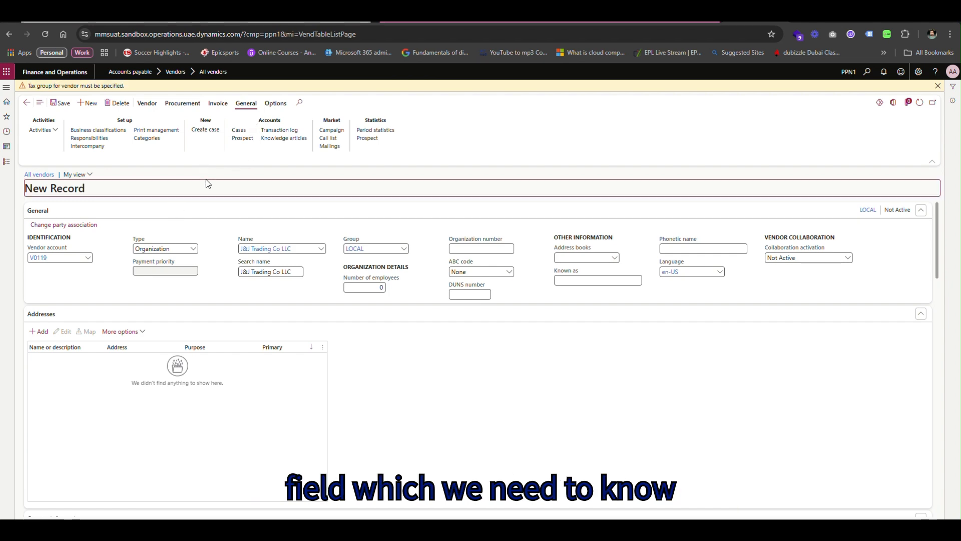
{"action": "scroll", "coordinate": [166, 450], "scroll_direction": "down", "scroll_amount": 5}
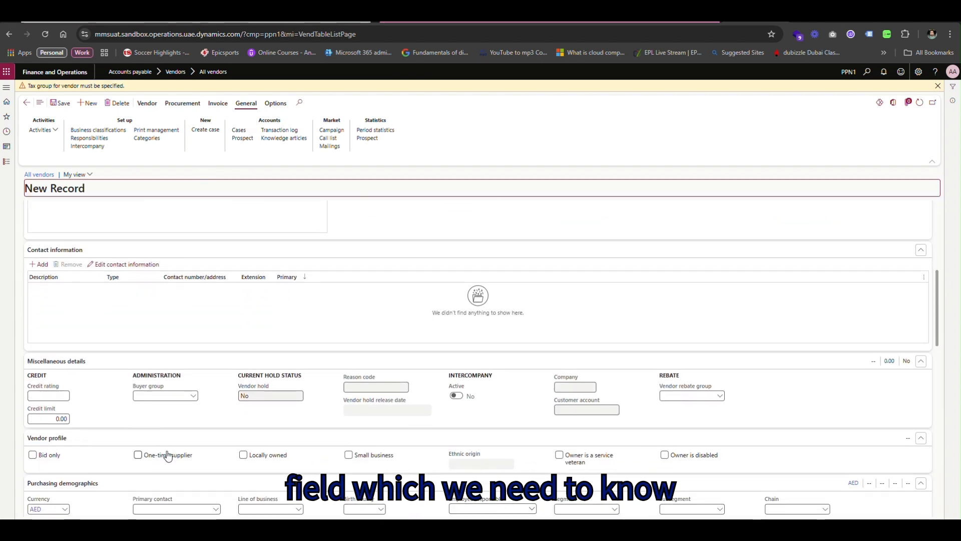
{"action": "scroll", "coordinate": [167, 453], "scroll_direction": "down", "scroll_amount": 6}
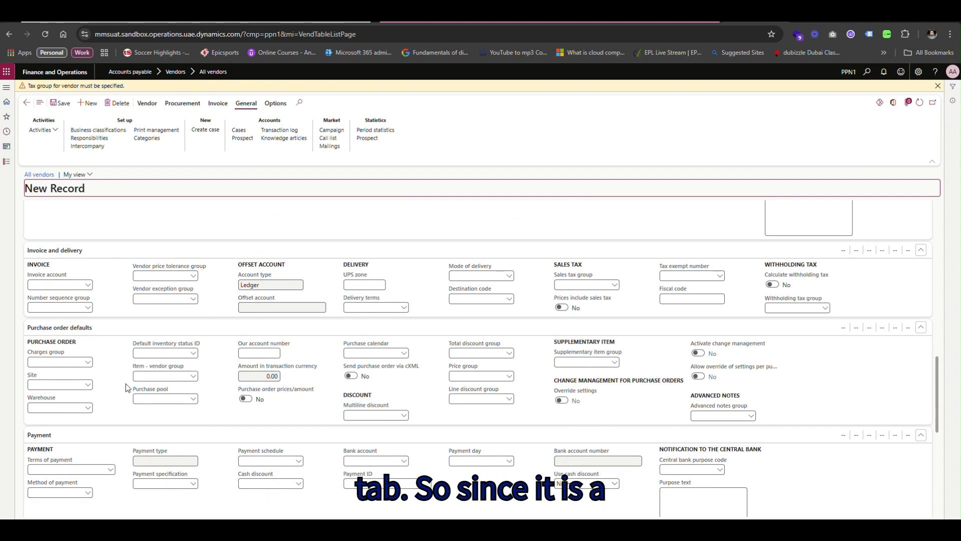
{"action": "left_click", "coordinate": [615, 285]}
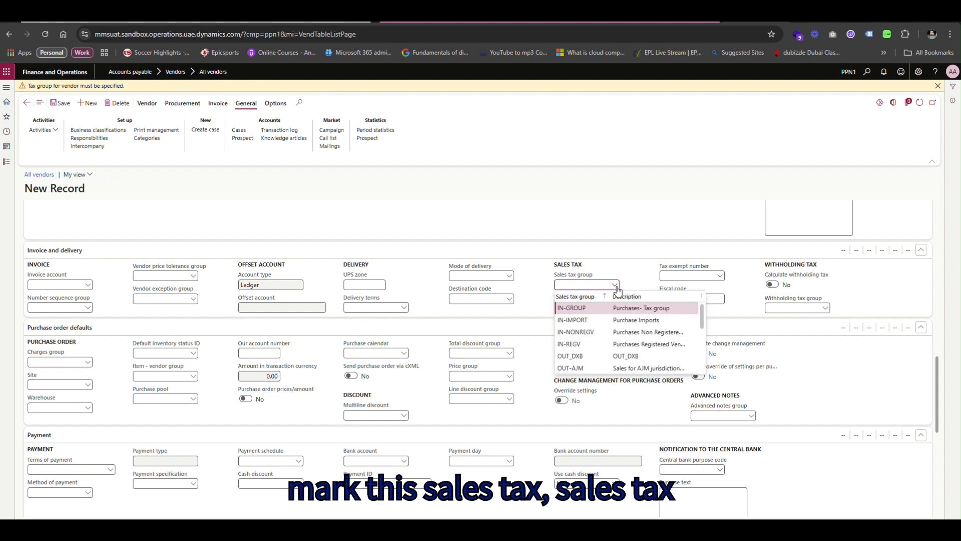
{"action": "left_click", "coordinate": [573, 344]}
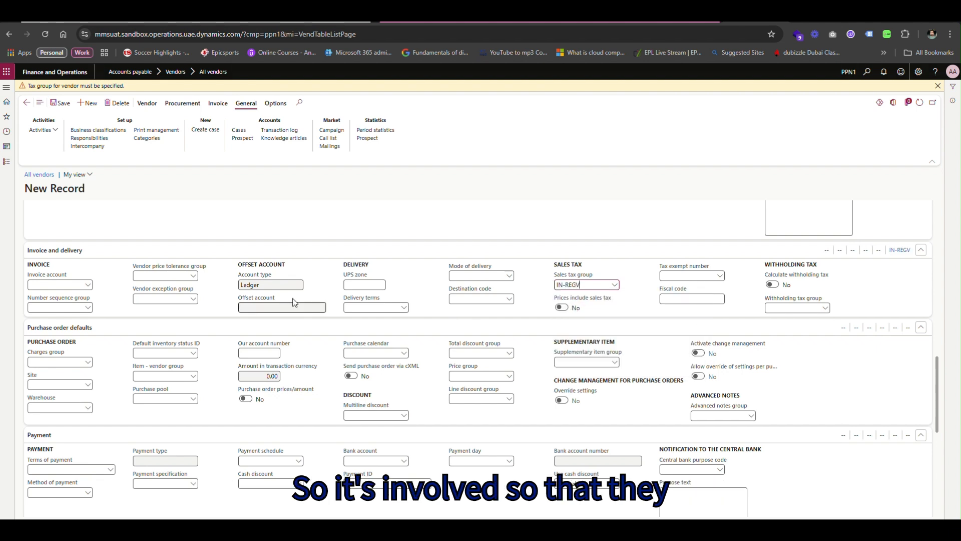
{"action": "scroll", "coordinate": [136, 278], "scroll_direction": "up", "scroll_amount": 10}
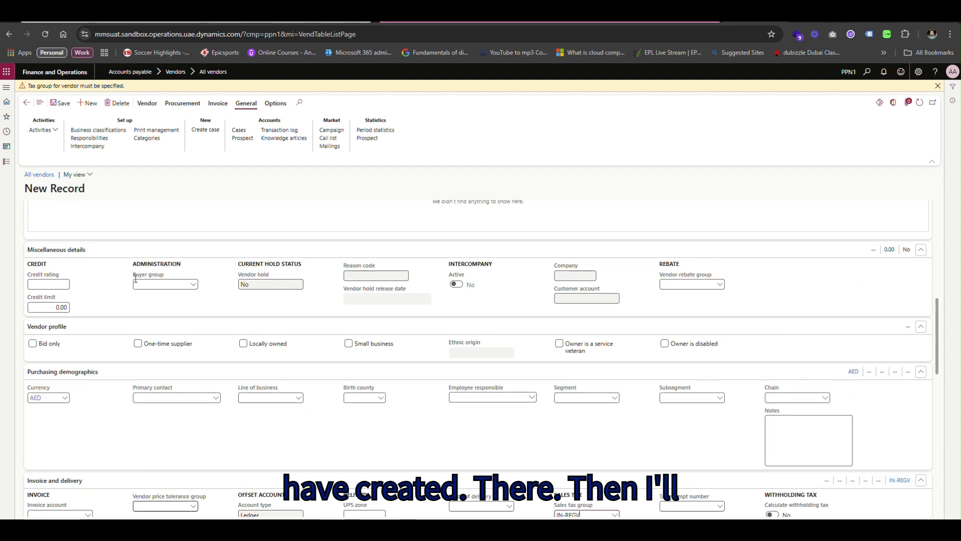
{"action": "scroll", "coordinate": [135, 284], "scroll_direction": "up", "scroll_amount": 3}
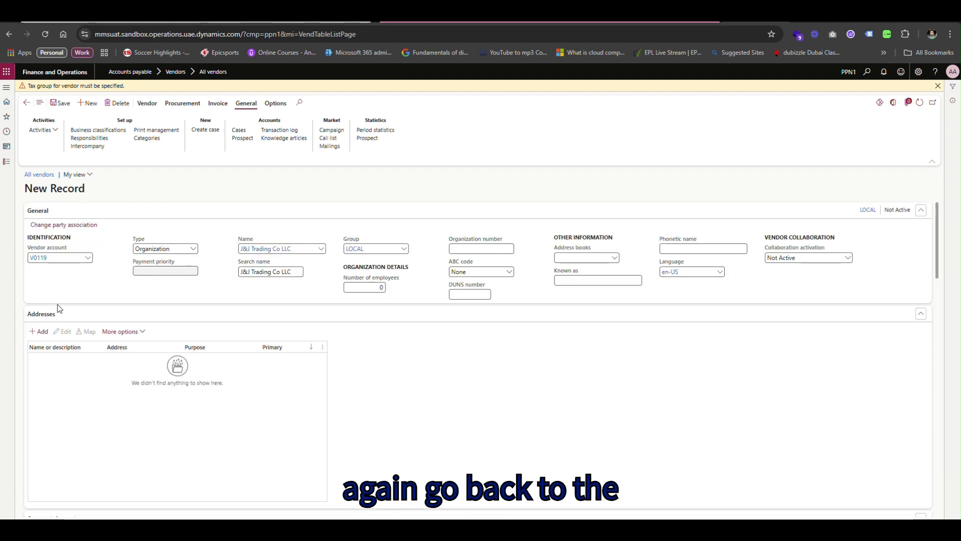
{"action": "left_click", "coordinate": [40, 332]}
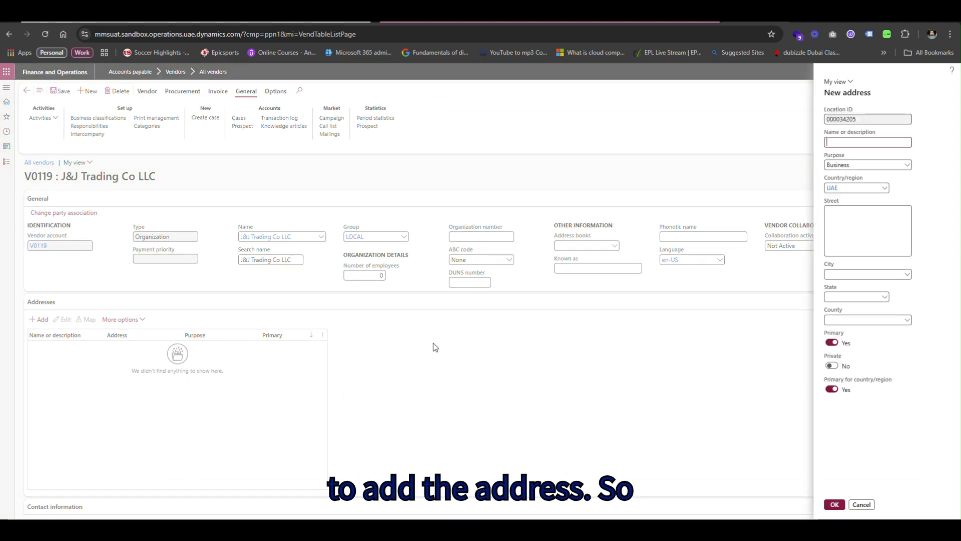
Add the primary address 'J&J Trading', street Al Qouz, city Dubai.
{"action": "type", "text": "J&J"}
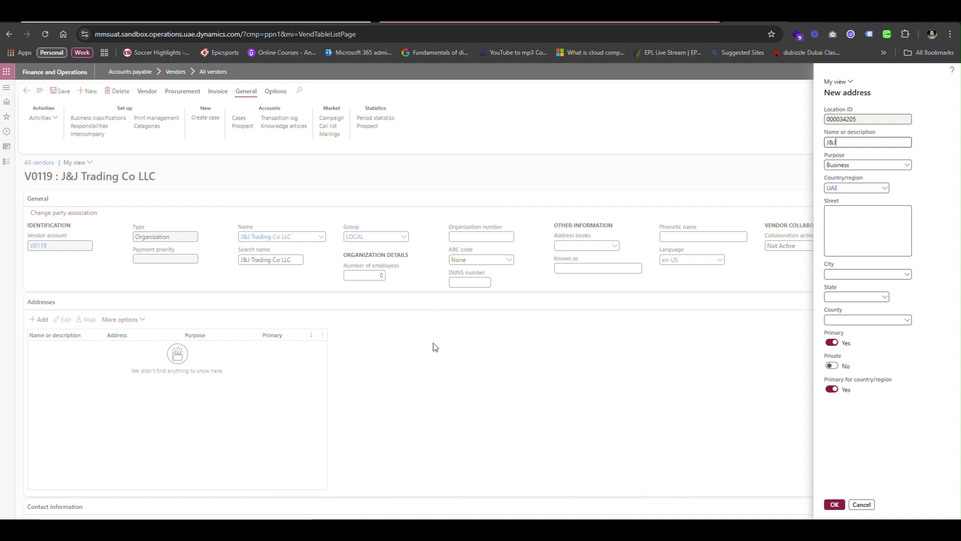
{"action": "type", "text": " Trading"}
{"action": "key", "text": "Tab"}
{"action": "key", "text": "Tab"}
{"action": "key", "text": "Tab"}
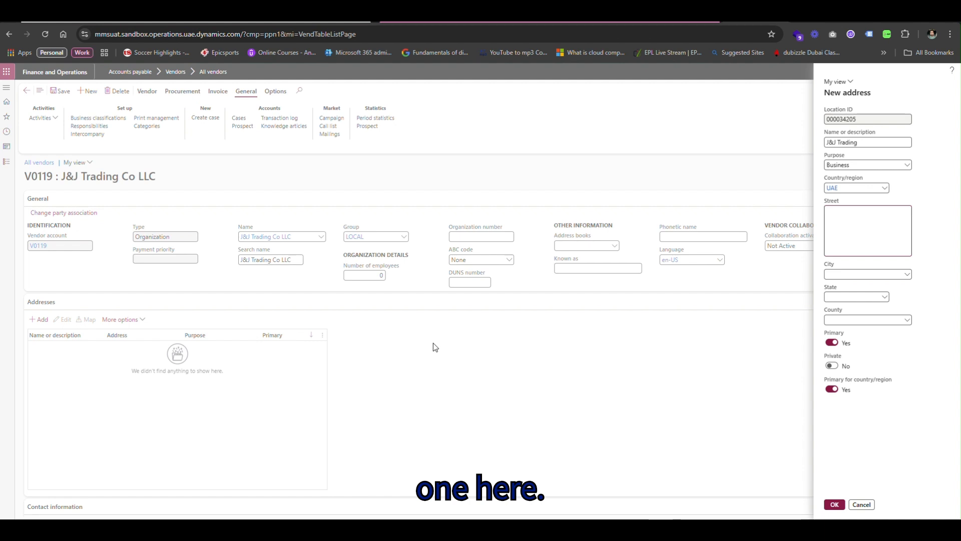
{"action": "type", "text": "Al Qouz"}
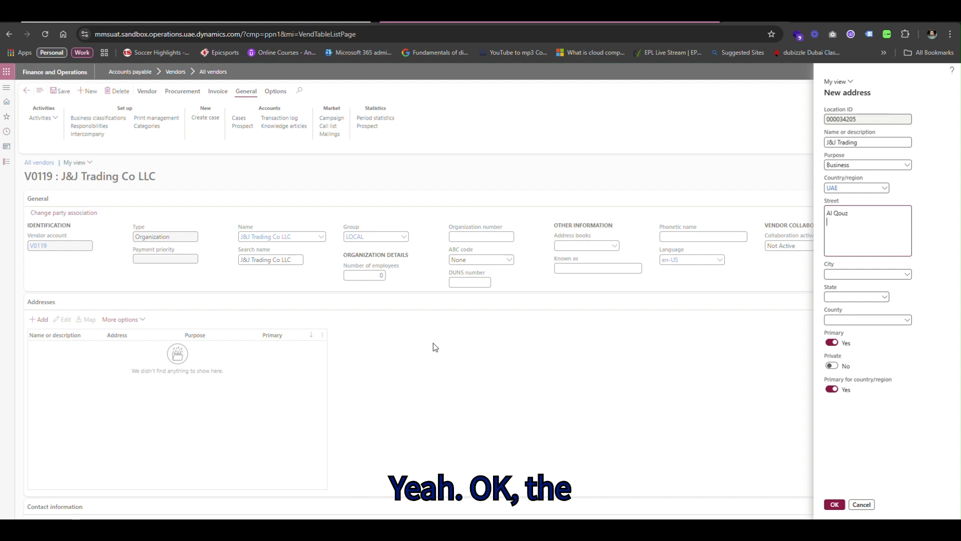
{"action": "key", "text": "Tab"}
{"action": "type", "text": "DUbai"}
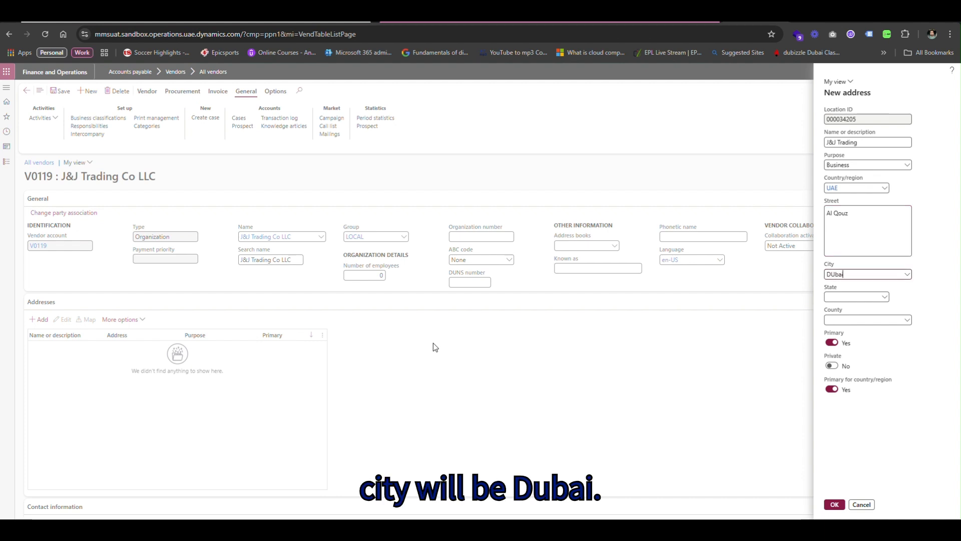
{"action": "key", "text": "BackSpace"}
{"action": "key", "text": "BackSpace"}
{"action": "key", "text": "BackSpace"}
{"action": "key", "text": "BackSpace"}
{"action": "type", "text": "ubai"}
{"action": "key", "text": "Tab"}
{"action": "key", "text": "Tab"}
{"action": "key", "text": "Tab"}
{"action": "key", "text": "Tab"}
{"action": "key", "text": "Tab"}
{"action": "key", "text": "Tab"}
{"action": "key", "text": "Return"}
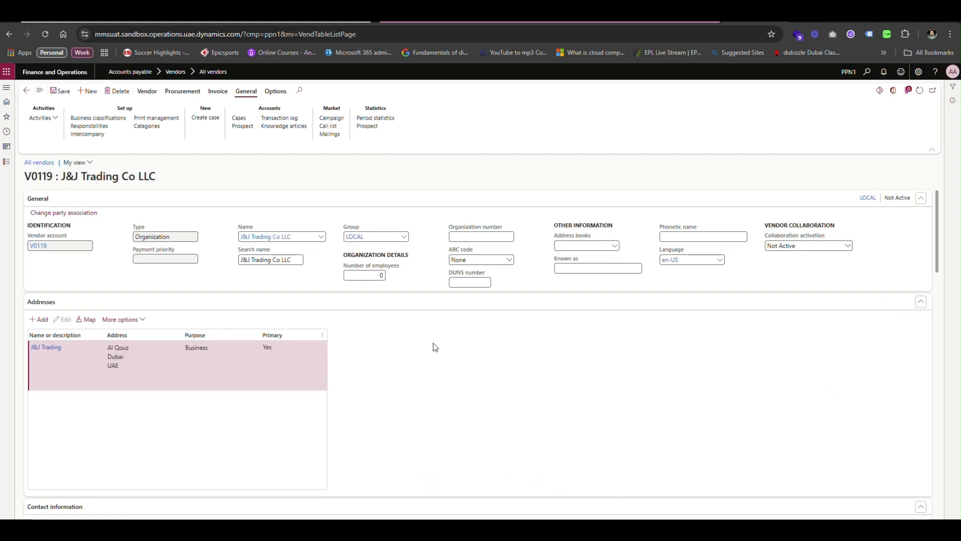
{"action": "scroll", "coordinate": [434, 347], "scroll_direction": "down", "scroll_amount": 4}
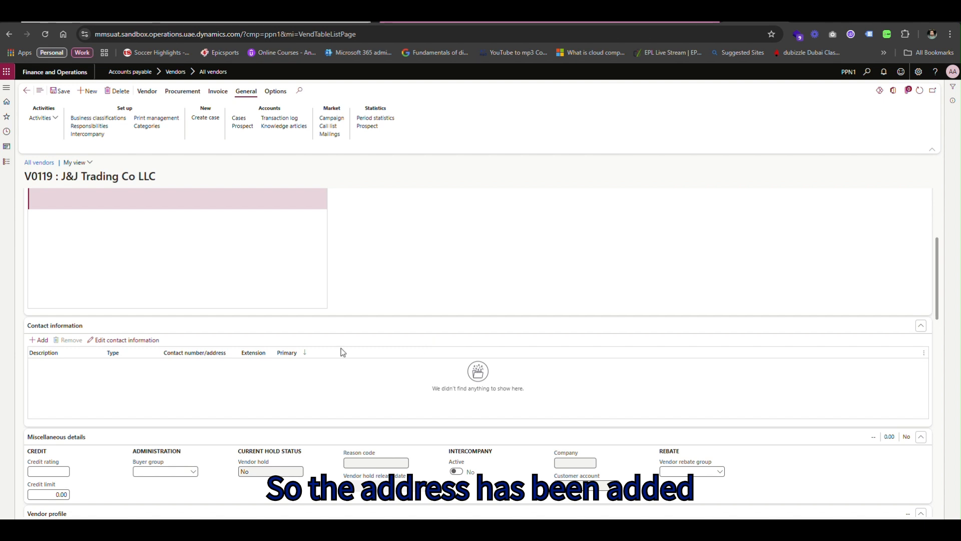
Add a primary contact 'Email' of type Email address with the vendor's e-mail address.
{"action": "left_click", "coordinate": [40, 341]}
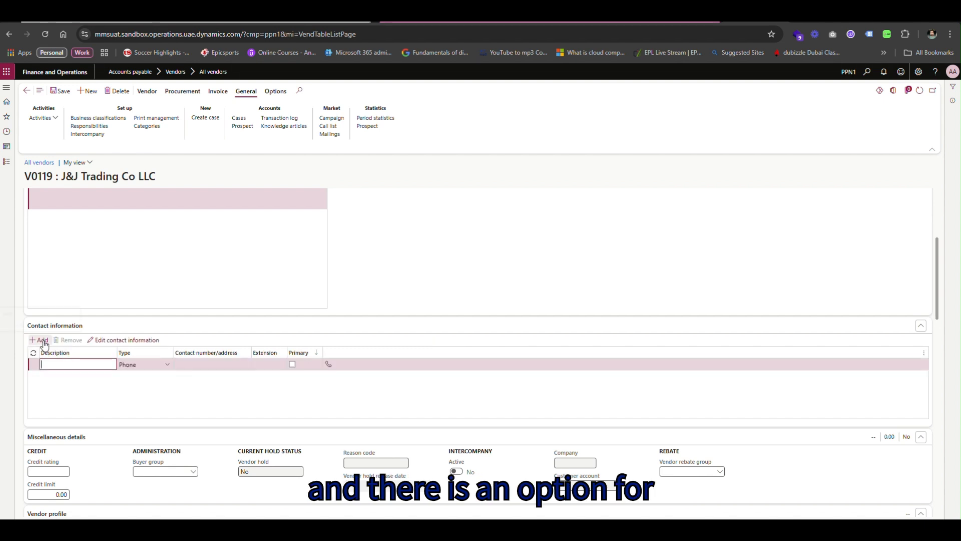
{"action": "type", "text": "Email"}
{"action": "key", "text": "Tab"}
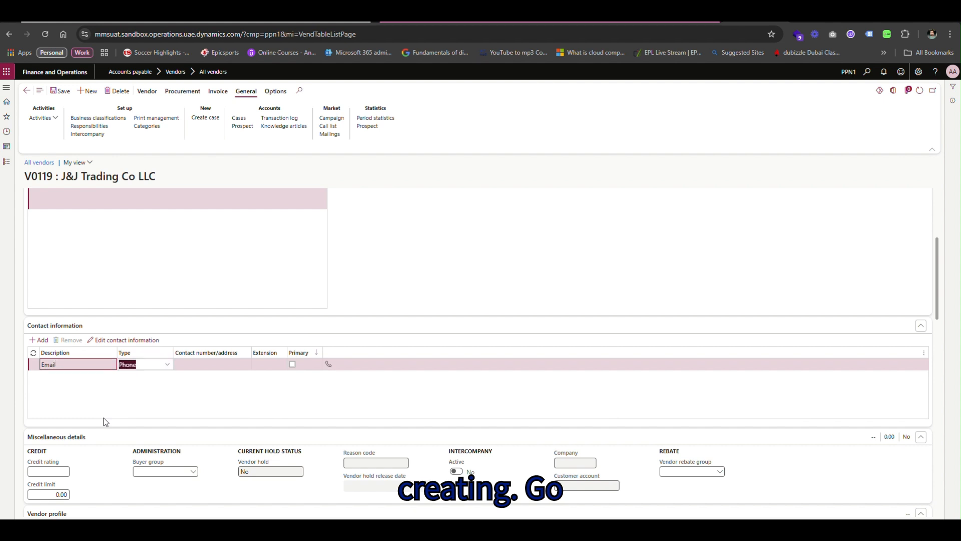
{"action": "key", "text": "Tab"}
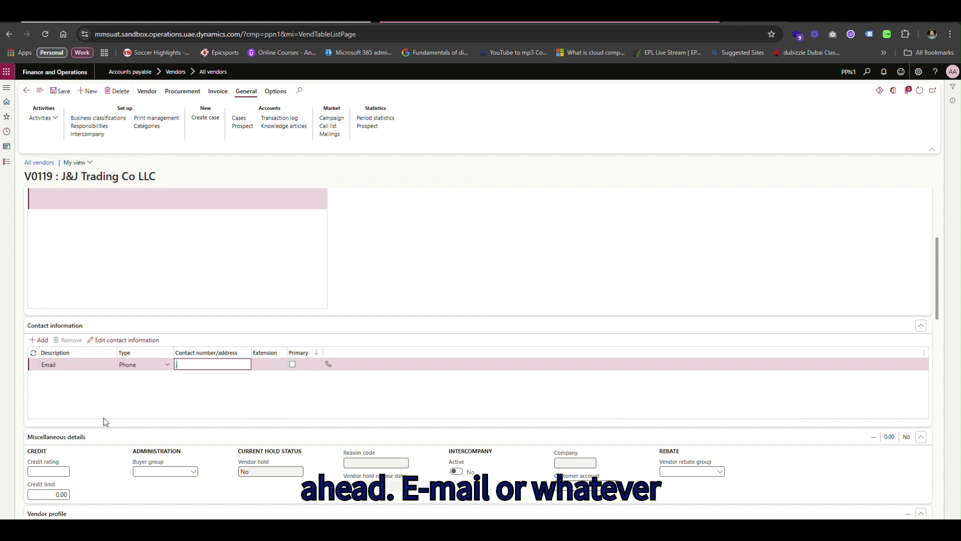
{"action": "key", "text": "shift+Tab"}
{"action": "key", "text": "Down"}
{"action": "key", "text": "Down"}
{"action": "key", "text": "Up"}
{"action": "key", "text": "Return"}
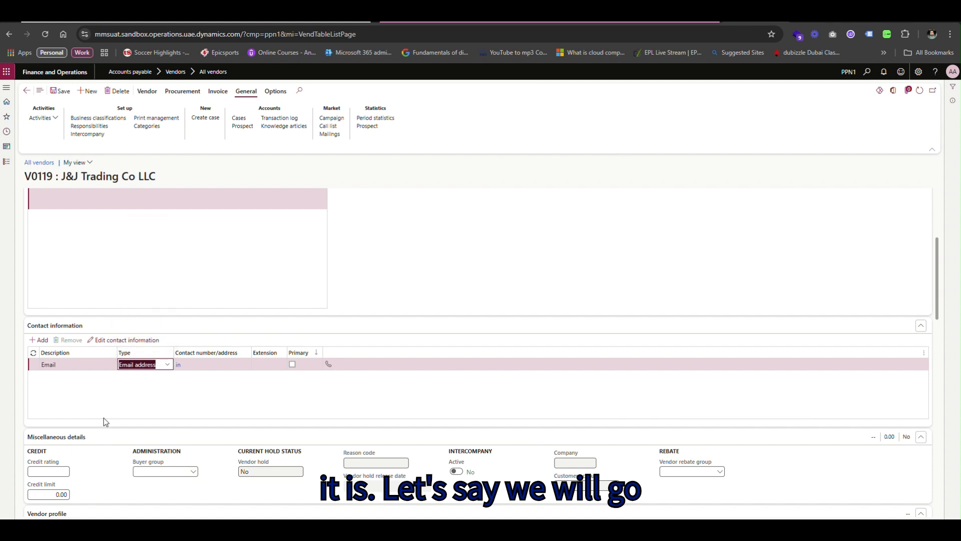
{"action": "key", "text": "Tab"}
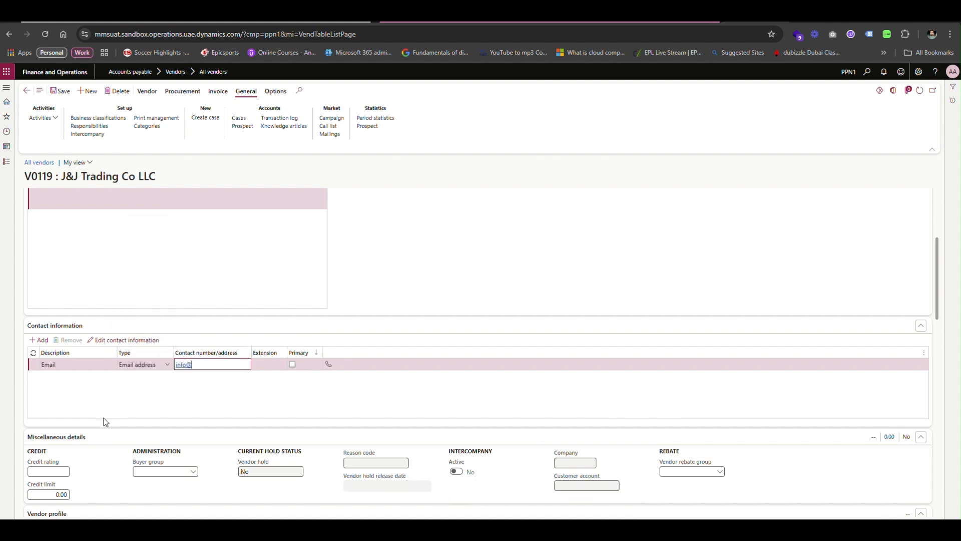
{"action": "key", "text": "Tab"}
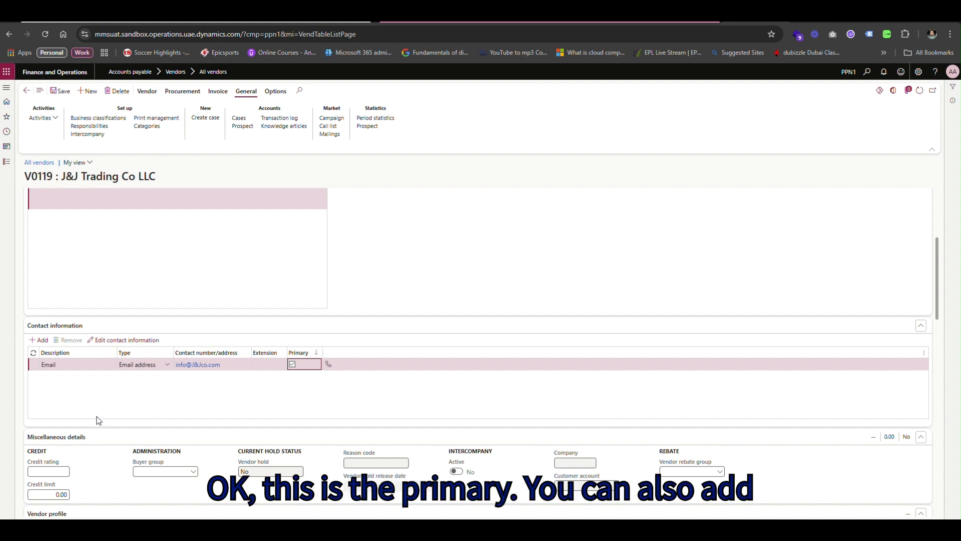
{"action": "key", "text": "space"}
Add a 'Mobile' contact with the vendor's mobile phone number.
{"action": "left_click", "coordinate": [40, 340]}
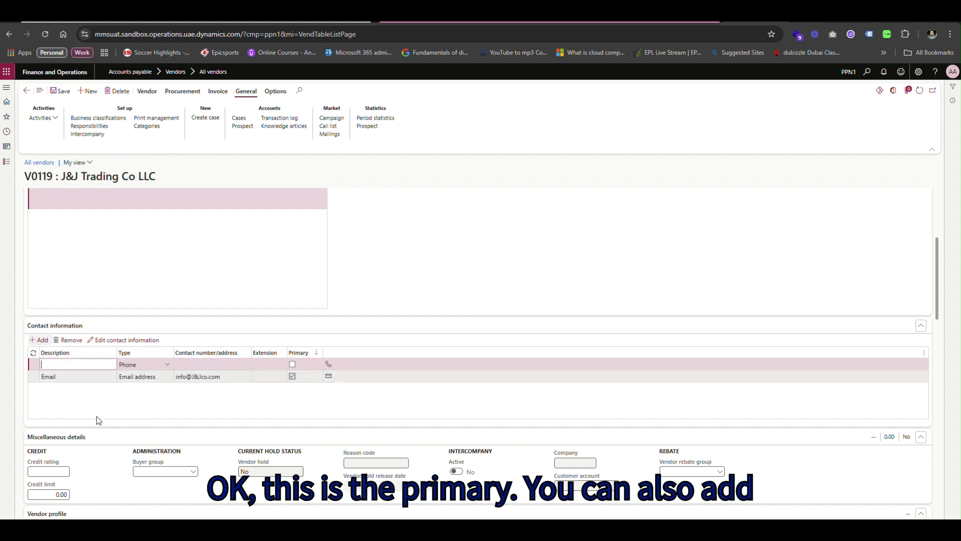
{"action": "type", "text": "Mobile"}
{"action": "key", "text": "Tab"}
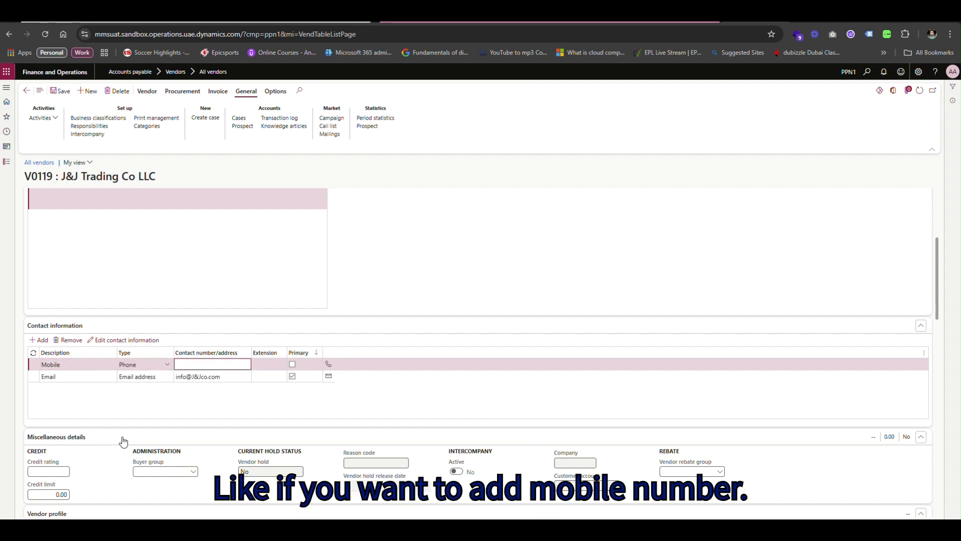
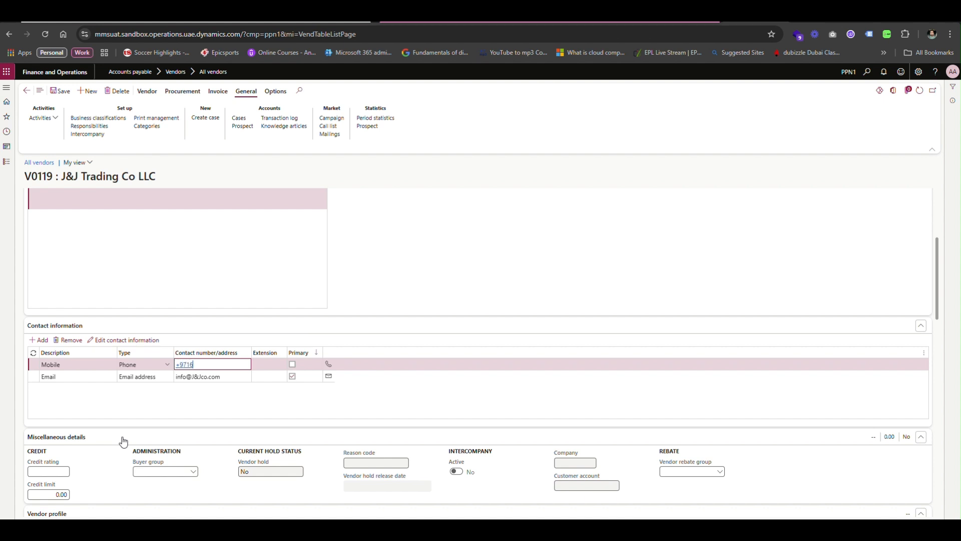
{"action": "key", "text": "Tab"}
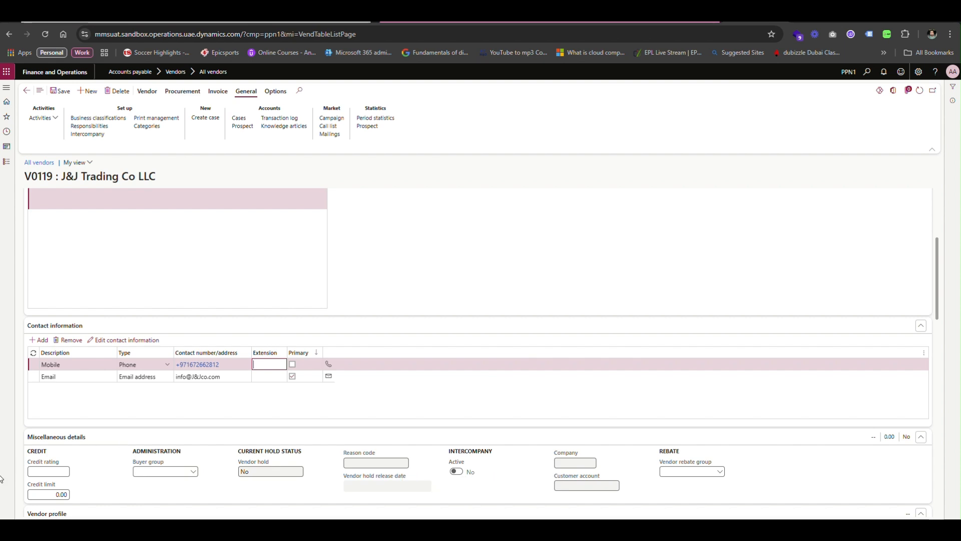
Save vendor V0119 and review its sections to confirm the address and contacts.
{"action": "scroll", "coordinate": [103, 494], "scroll_direction": "down", "scroll_amount": 5}
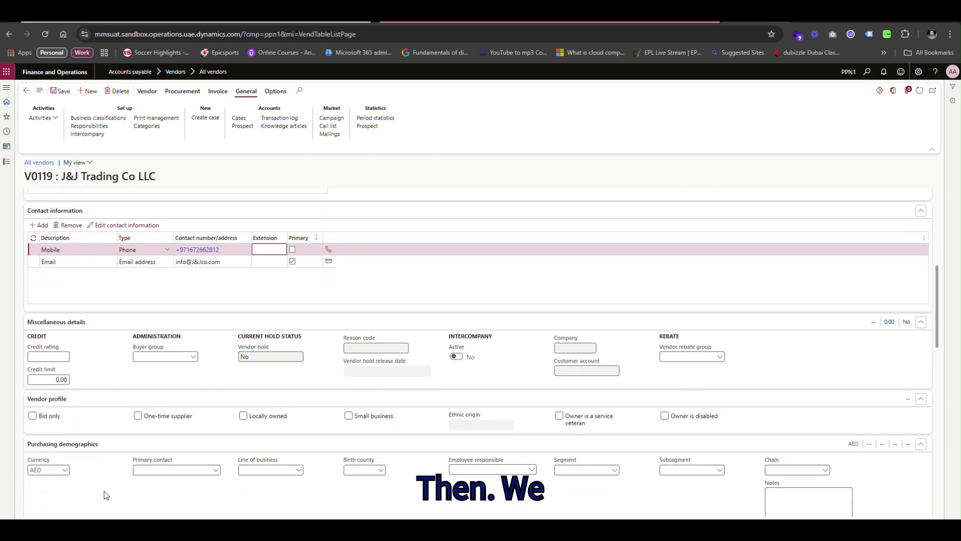
{"action": "scroll", "coordinate": [105, 496], "scroll_direction": "down", "scroll_amount": 5}
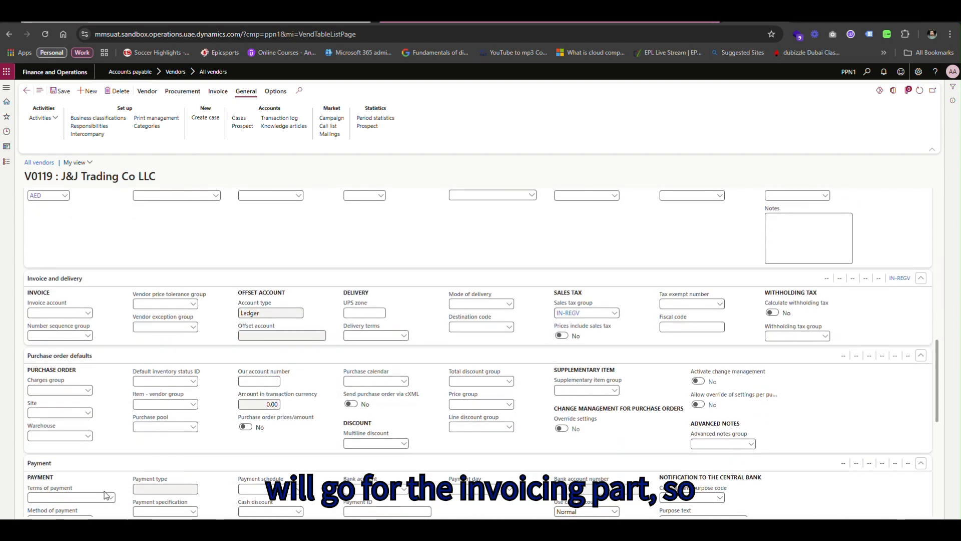
{"action": "left_click", "coordinate": [61, 91]}
{"action": "scroll", "coordinate": [216, 242], "scroll_direction": "up", "scroll_amount": 10}
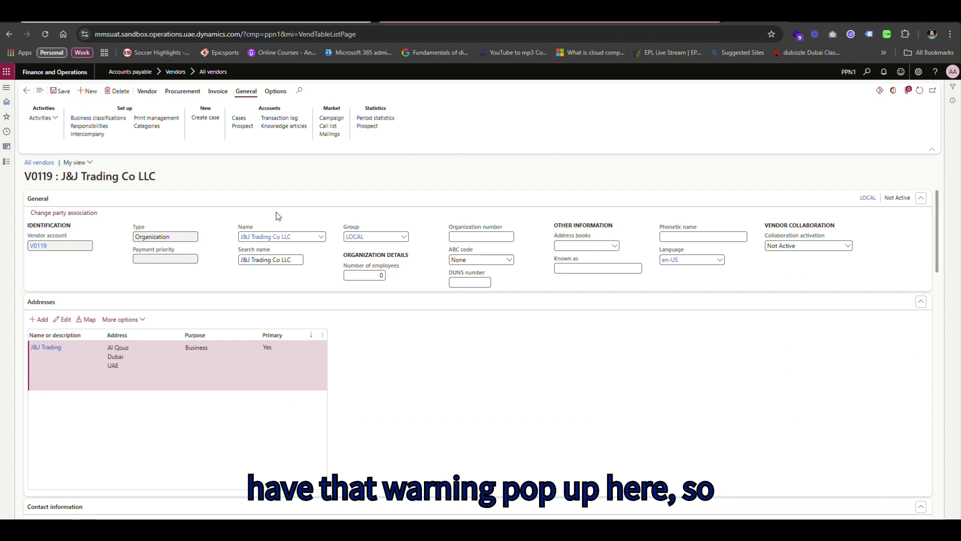
{"action": "scroll", "coordinate": [278, 217], "scroll_direction": "down", "scroll_amount": 15}
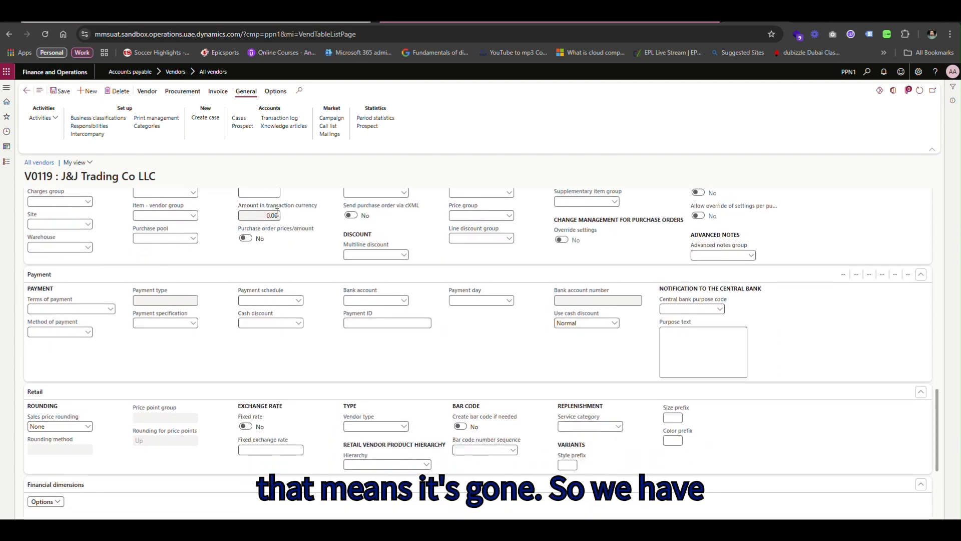
{"action": "scroll", "coordinate": [226, 319], "scroll_direction": "up", "scroll_amount": 5}
{"action": "scroll", "coordinate": [227, 318], "scroll_direction": "up", "scroll_amount": 2}
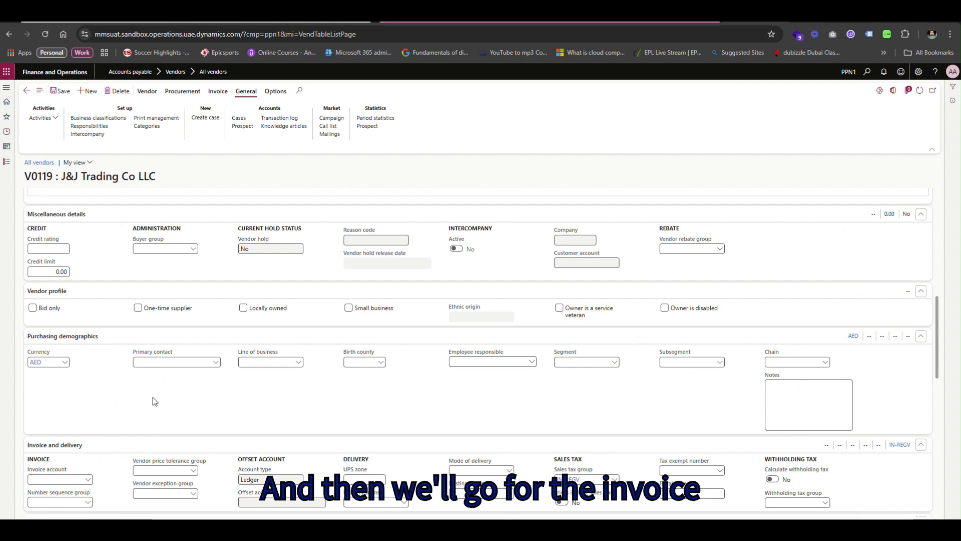
{"action": "scroll", "coordinate": [152, 398], "scroll_direction": "down", "scroll_amount": 3}
Set invoice account V0119 and default warehouse 4002, which fills site 4002.
{"action": "left_click", "coordinate": [89, 311]}
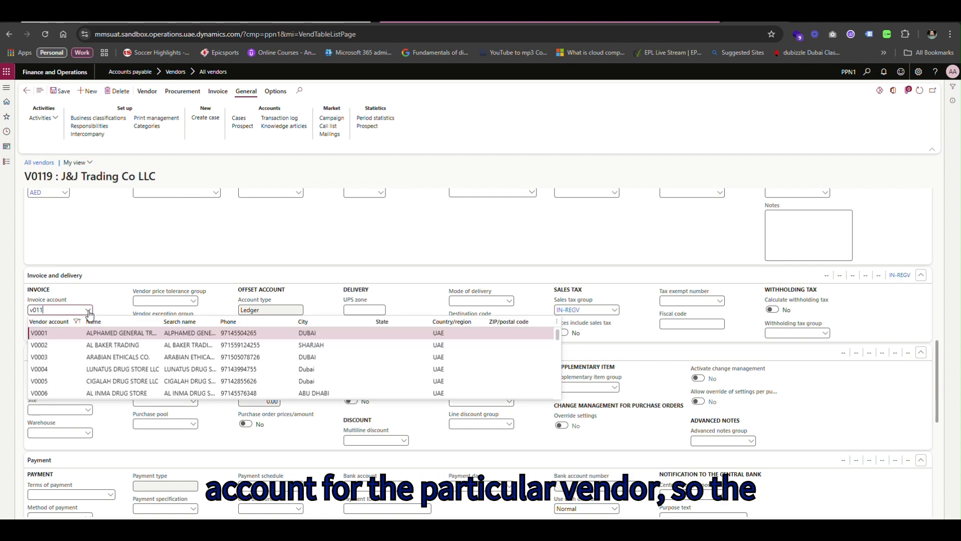
{"action": "key", "text": "Tab"}
{"action": "key", "text": "Tab"}
{"action": "scroll", "coordinate": [89, 313], "scroll_direction": "down", "scroll_amount": 2}
{"action": "left_click", "coordinate": [74, 358]}
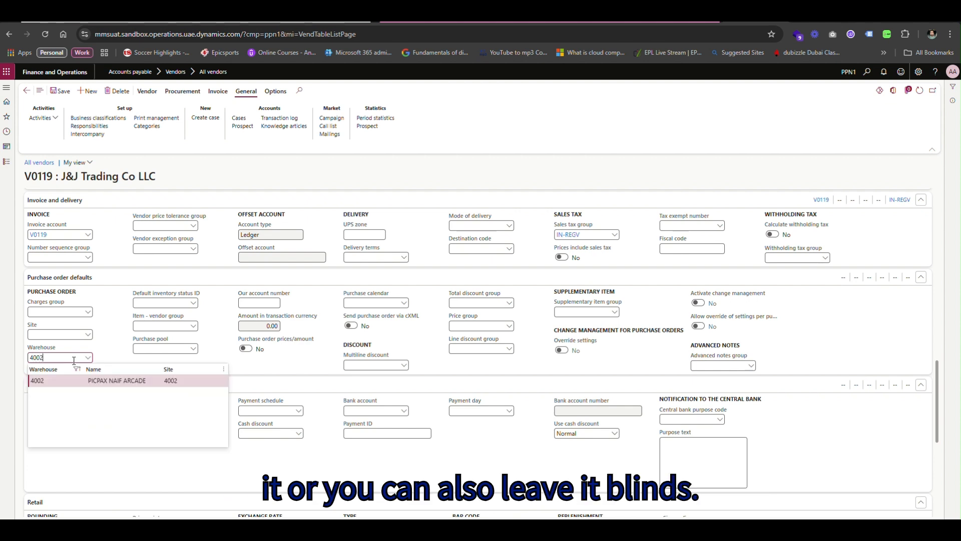
{"action": "key", "text": "Tab"}
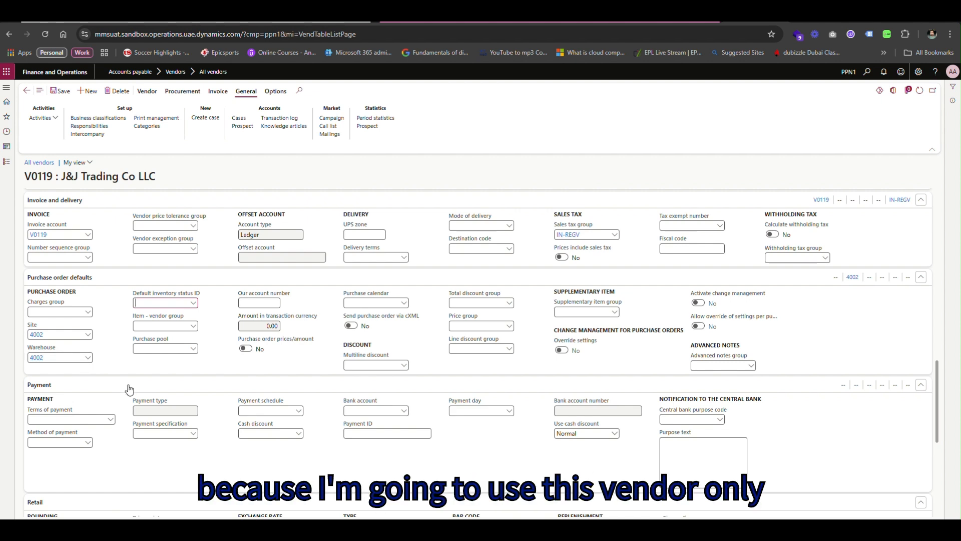
{"action": "scroll", "coordinate": [85, 423], "scroll_direction": "down", "scroll_amount": 2}
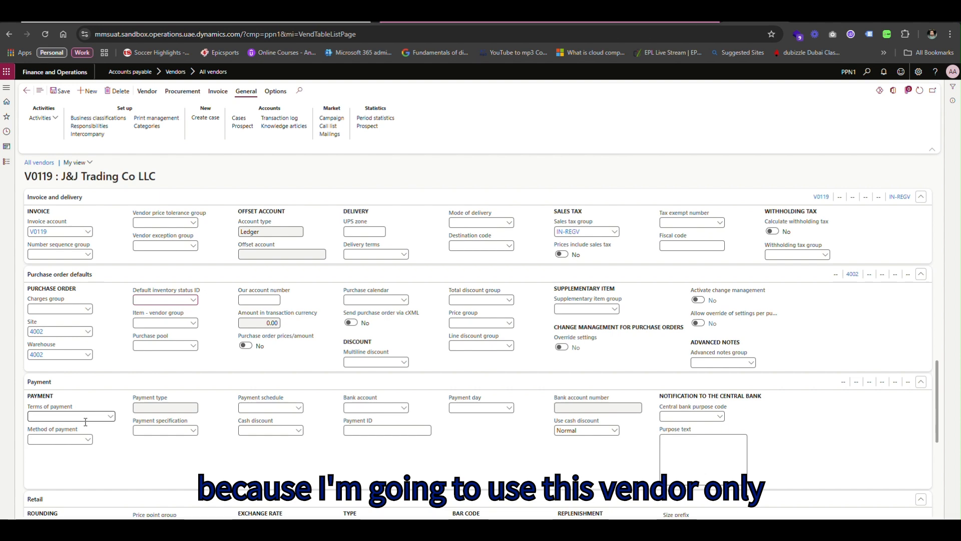
Set terms of payment to CR30D and method of payment to TRANSFER.
{"action": "left_click", "coordinate": [111, 313]}
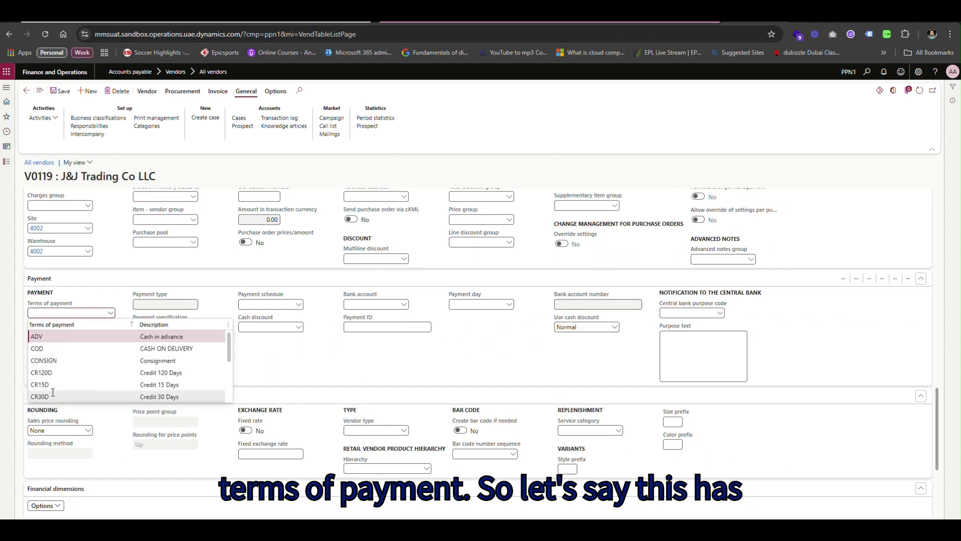
{"action": "left_click", "coordinate": [52, 396]}
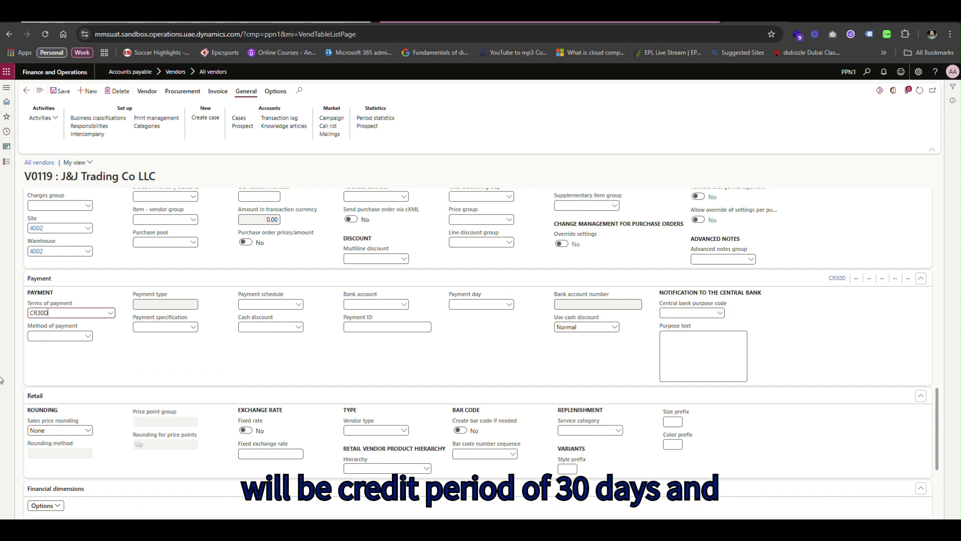
{"action": "left_click", "coordinate": [88, 338]}
{"action": "left_click", "coordinate": [88, 337]}
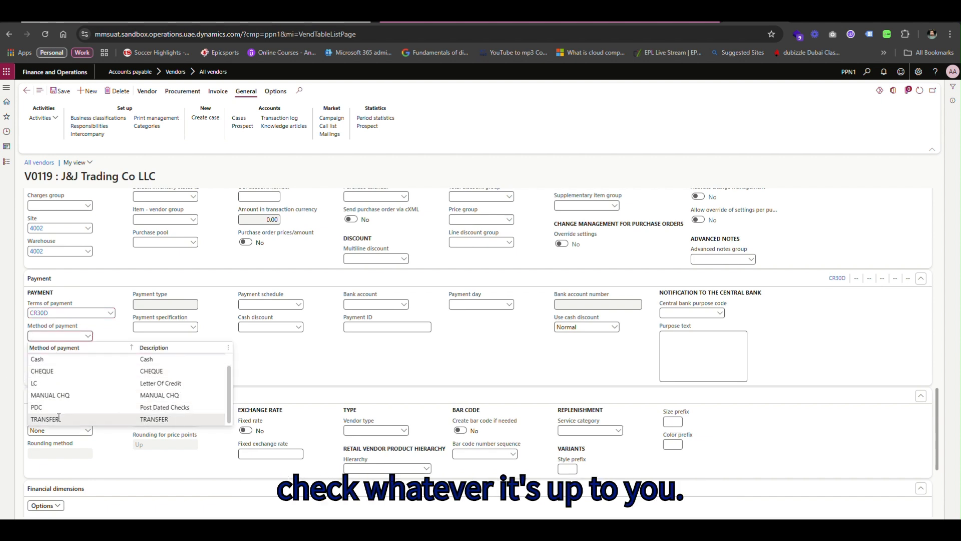
{"action": "left_click", "coordinate": [65, 418]}
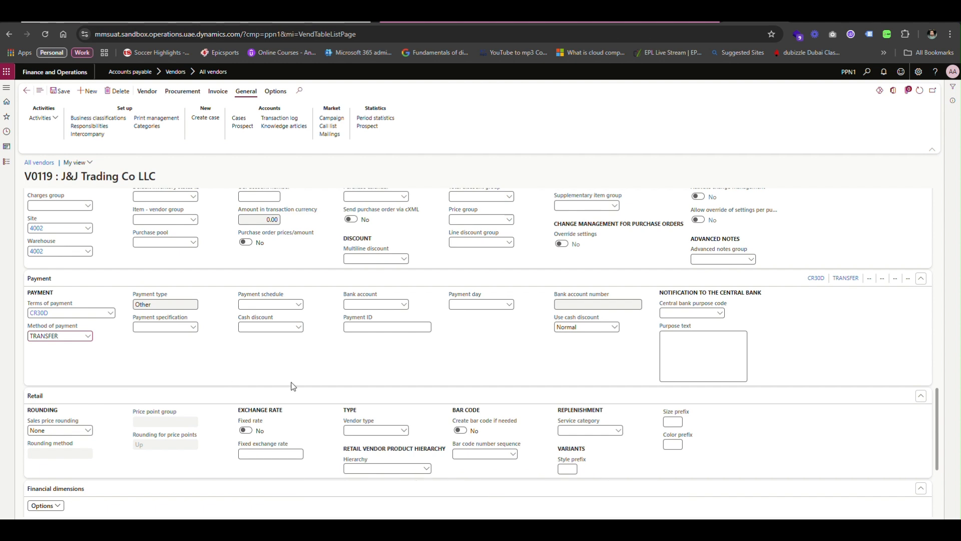
{"action": "scroll", "coordinate": [293, 386], "scroll_direction": "down", "scroll_amount": 2}
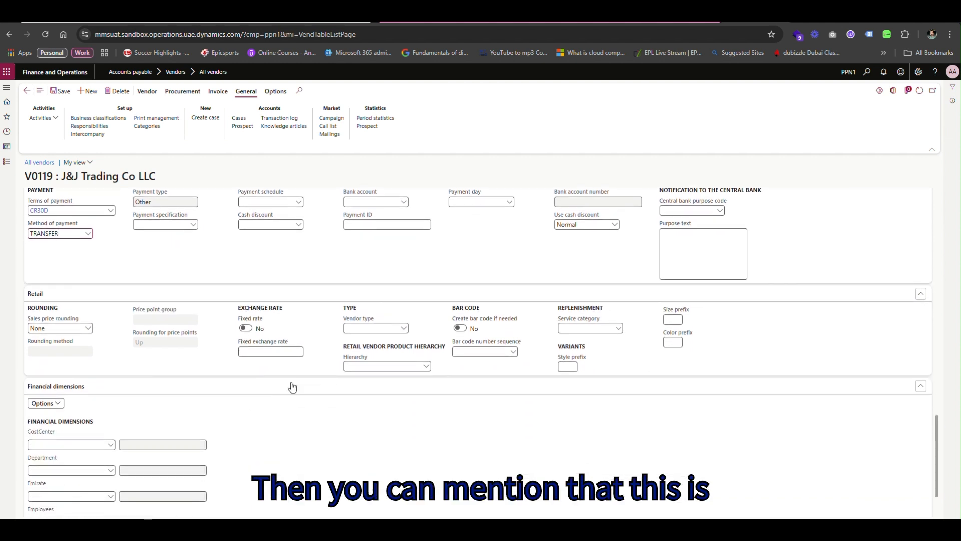
Set the LegalEntity dimension to PPN1 and the Emirate dimension to DXB.
{"action": "scroll", "coordinate": [293, 386], "scroll_direction": "down", "scroll_amount": 1}
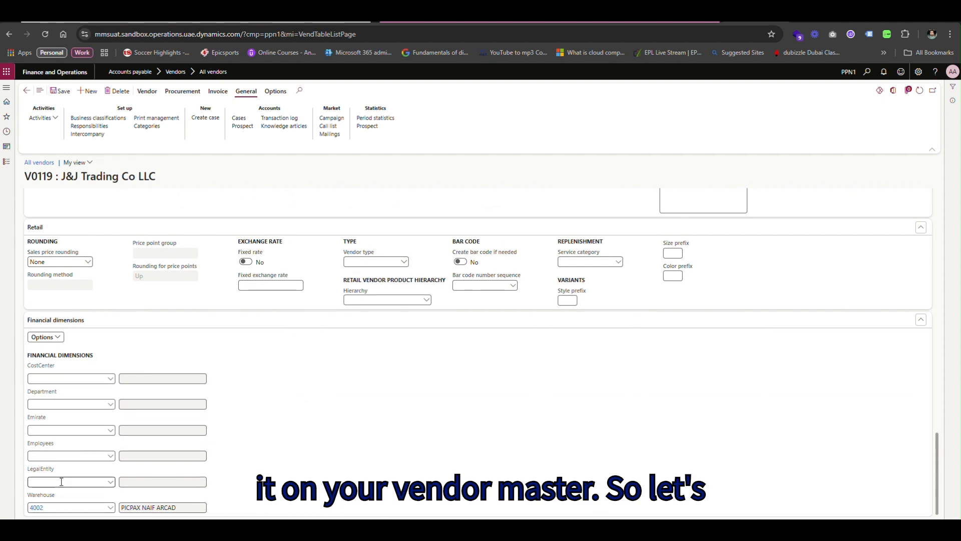
{"action": "left_click", "coordinate": [111, 484]}
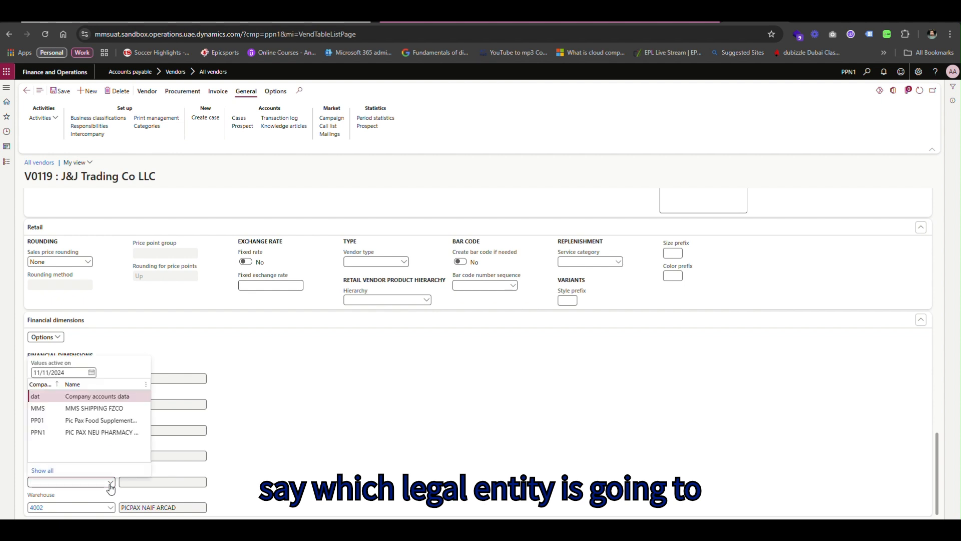
{"action": "left_click", "coordinate": [40, 433]}
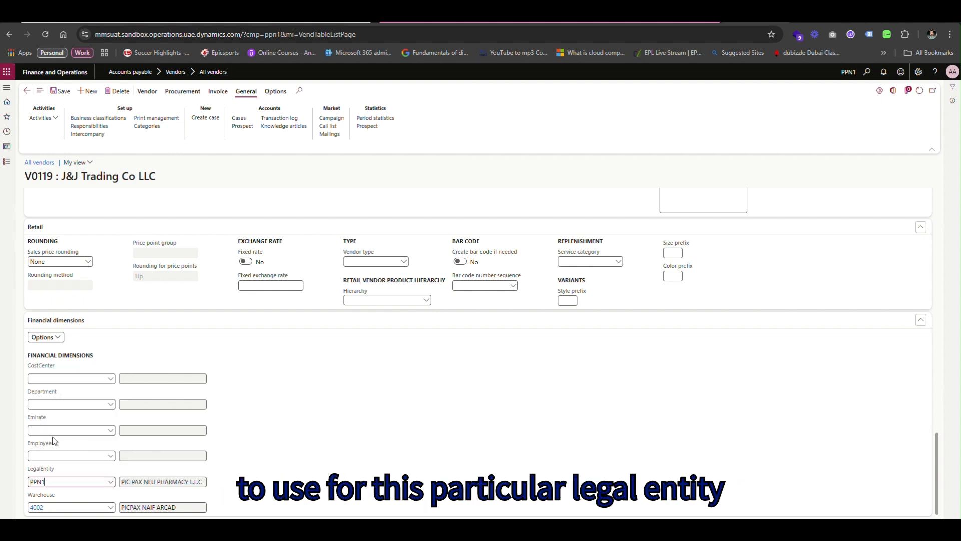
{"action": "left_click", "coordinate": [110, 432]}
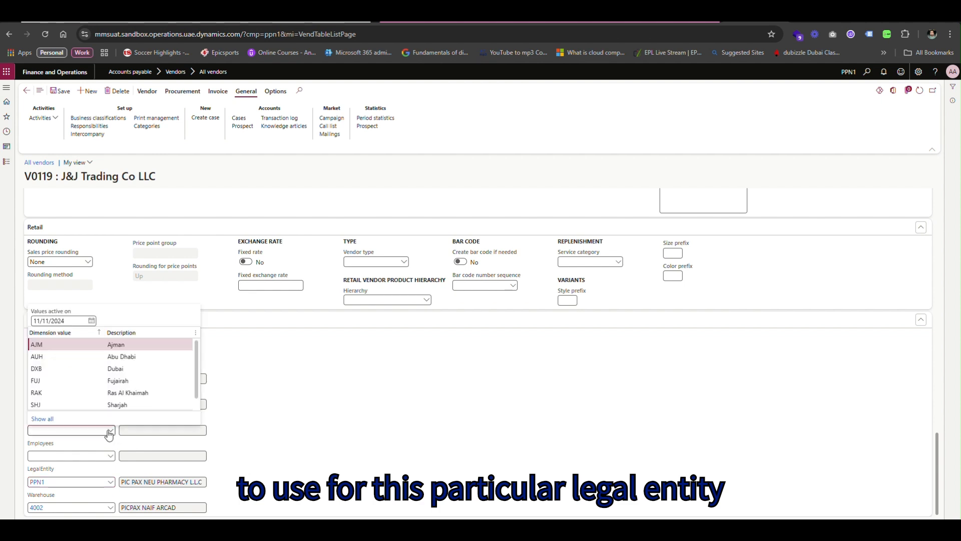
{"action": "left_click", "coordinate": [50, 373]}
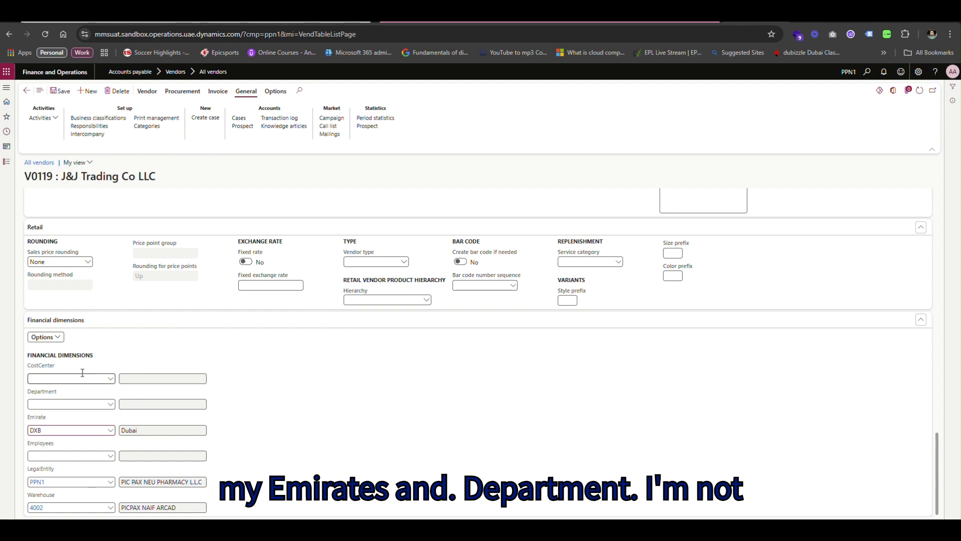
{"action": "scroll", "coordinate": [103, 400], "scroll_direction": "up", "scroll_amount": 5}
Dismiss the Outlook notification and show the Vendor action tab for V0119.
{"action": "scroll", "coordinate": [109, 401], "scroll_direction": "up", "scroll_amount": 10}
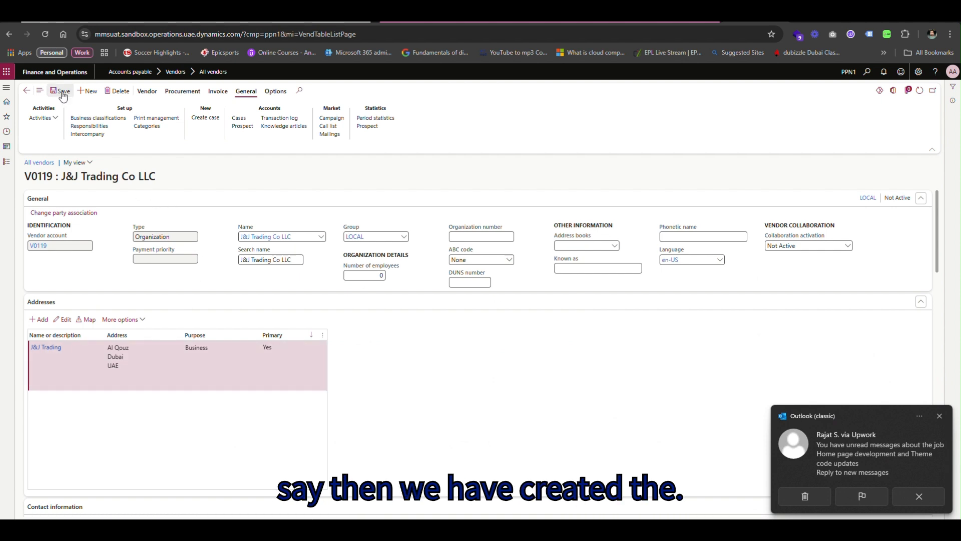
{"action": "scroll", "coordinate": [587, 334], "scroll_direction": "down", "scroll_amount": 12}
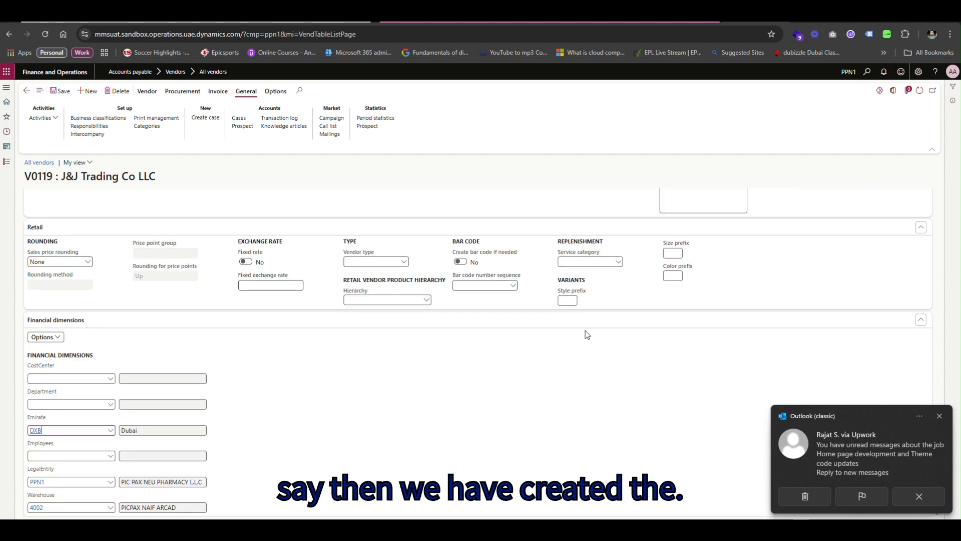
{"action": "left_click", "coordinate": [942, 417]}
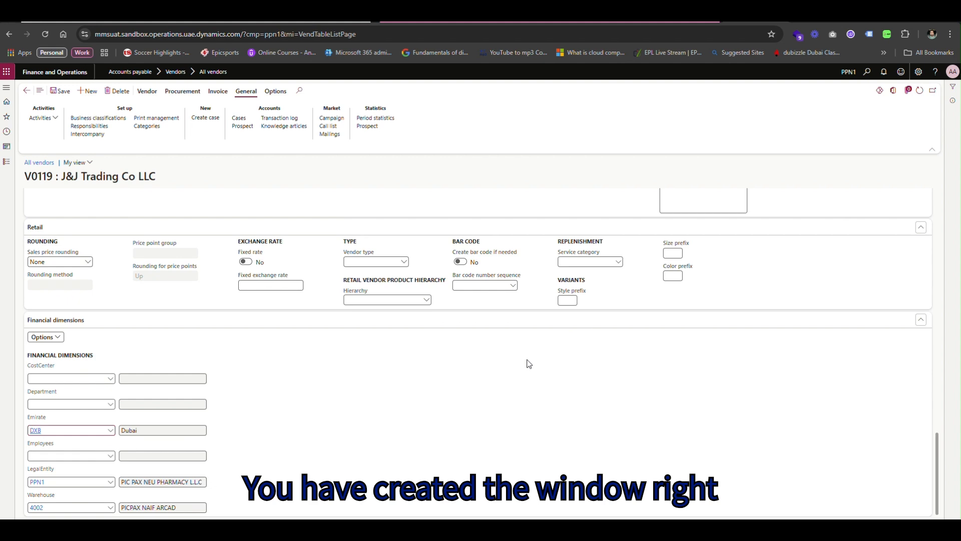
{"action": "scroll", "coordinate": [530, 363], "scroll_direction": "up", "scroll_amount": 15}
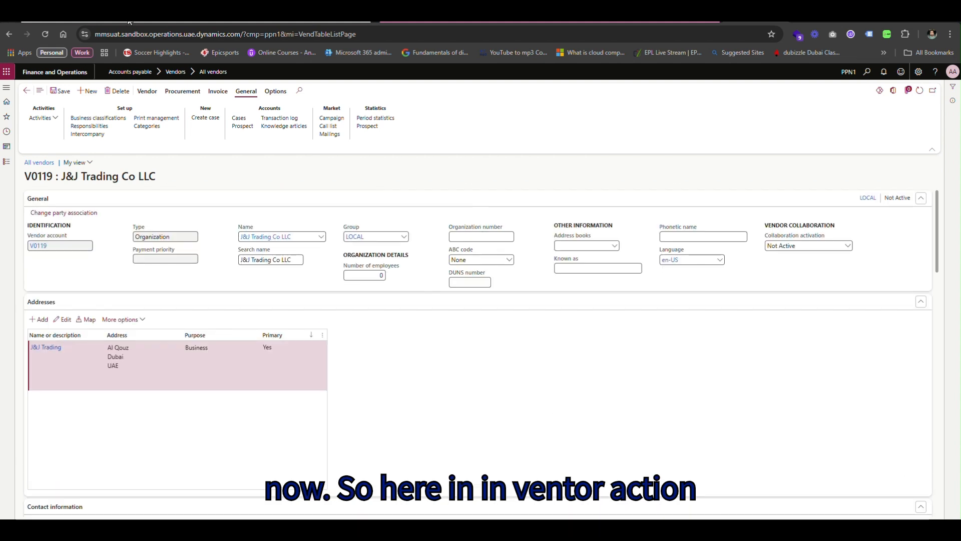
{"action": "left_click", "coordinate": [145, 95]}
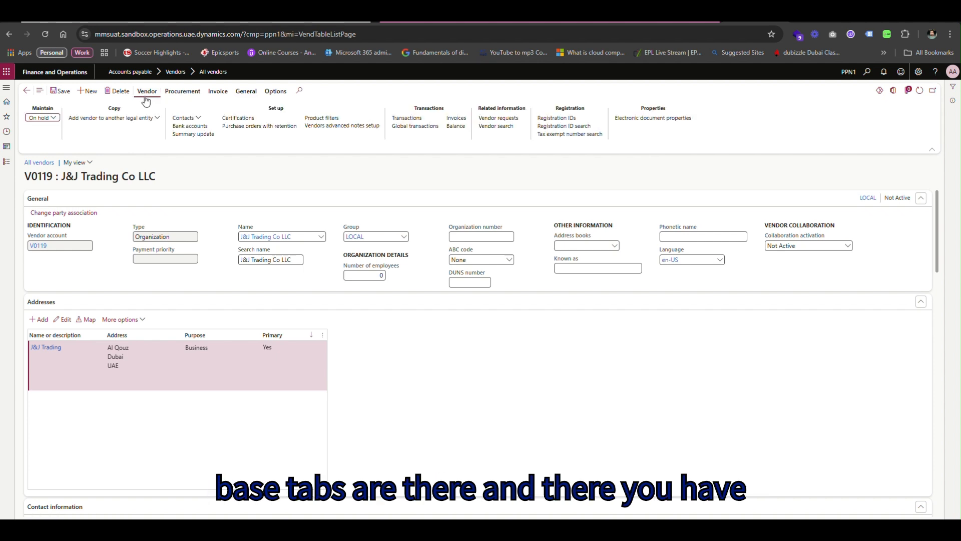
Check the vendor's On hold status twice without changes, then start Add vendor to another legal entity.
{"action": "left_click", "coordinate": [52, 118]}
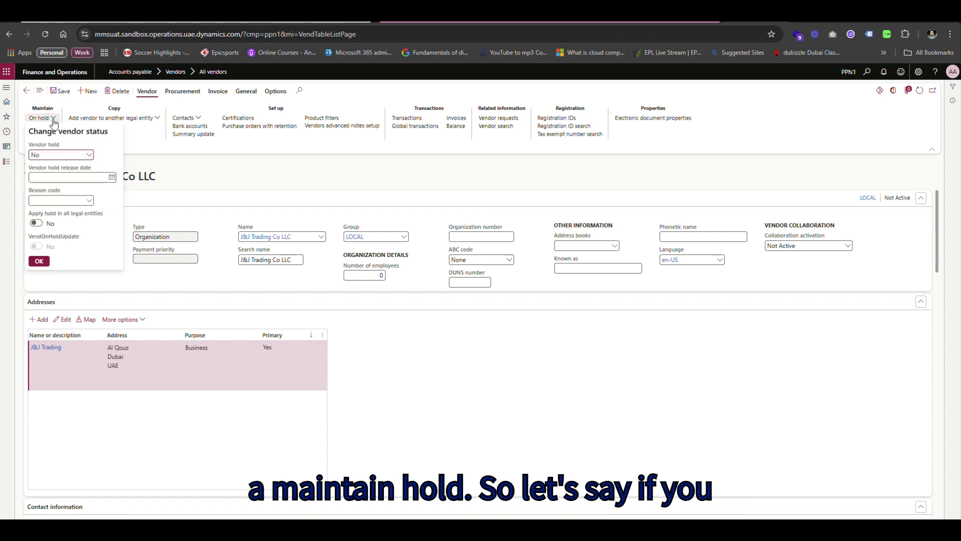
{"action": "left_click", "coordinate": [161, 172]}
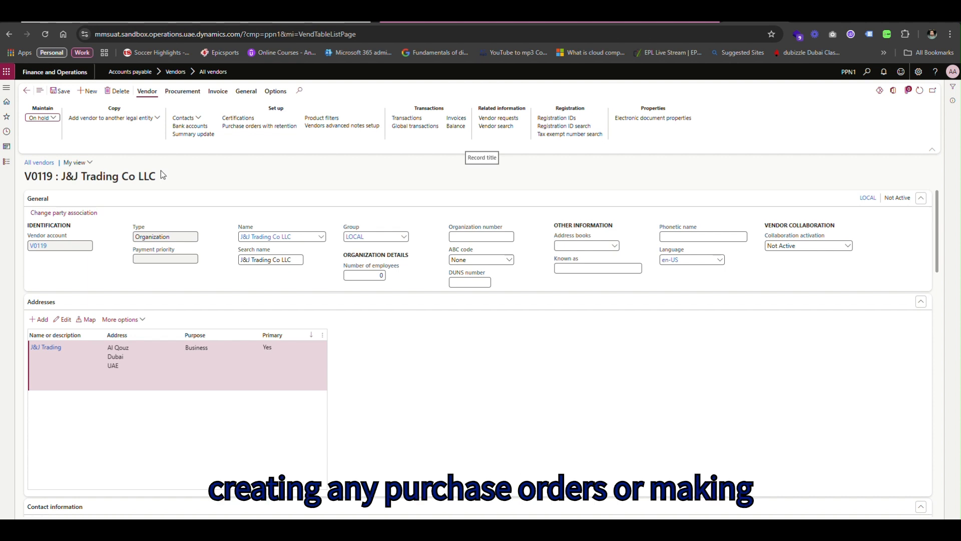
{"action": "left_click", "coordinate": [50, 117]}
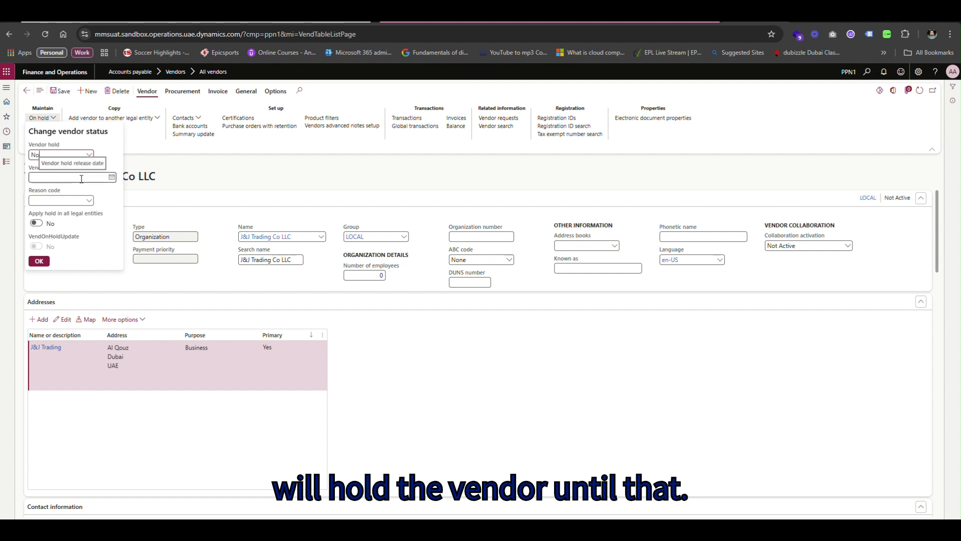
{"action": "left_click", "coordinate": [155, 167]}
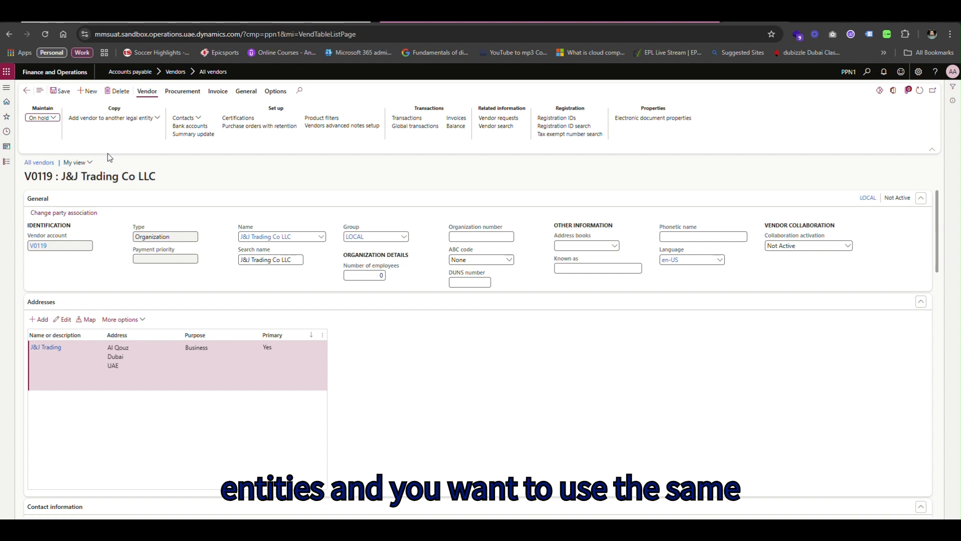
{"action": "left_click", "coordinate": [113, 119]}
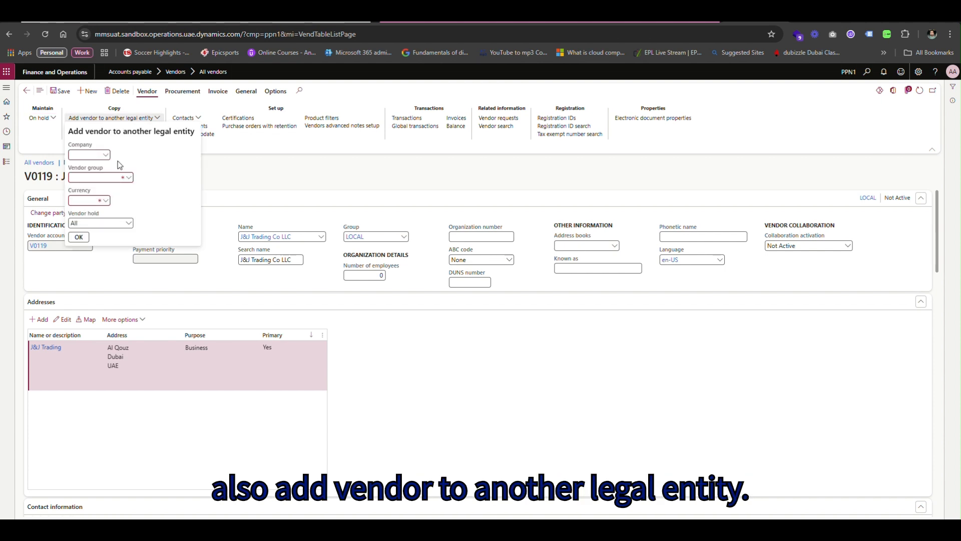
Copy the vendor to company PP01 with vendor group LOCAL and currency AED.
{"action": "left_click", "coordinate": [105, 155]}
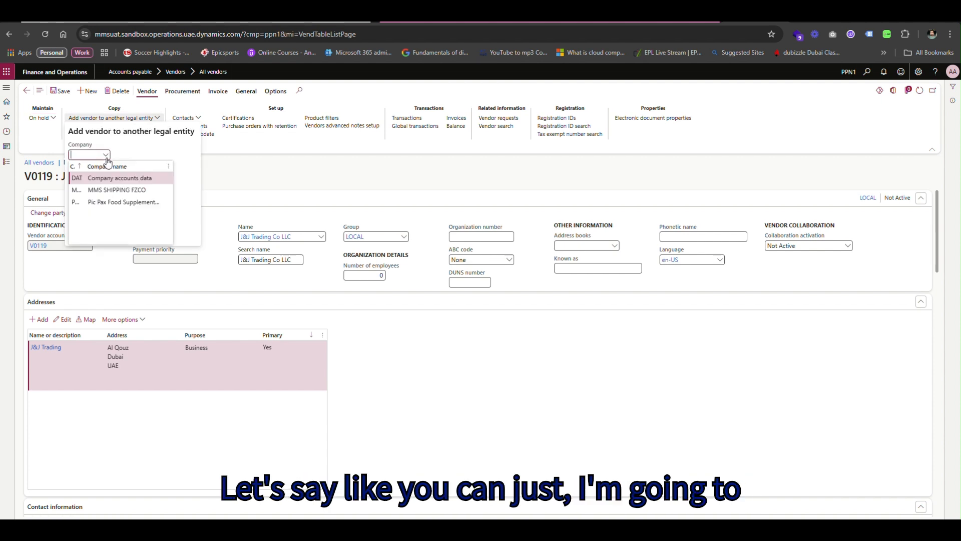
{"action": "left_click", "coordinate": [102, 202]}
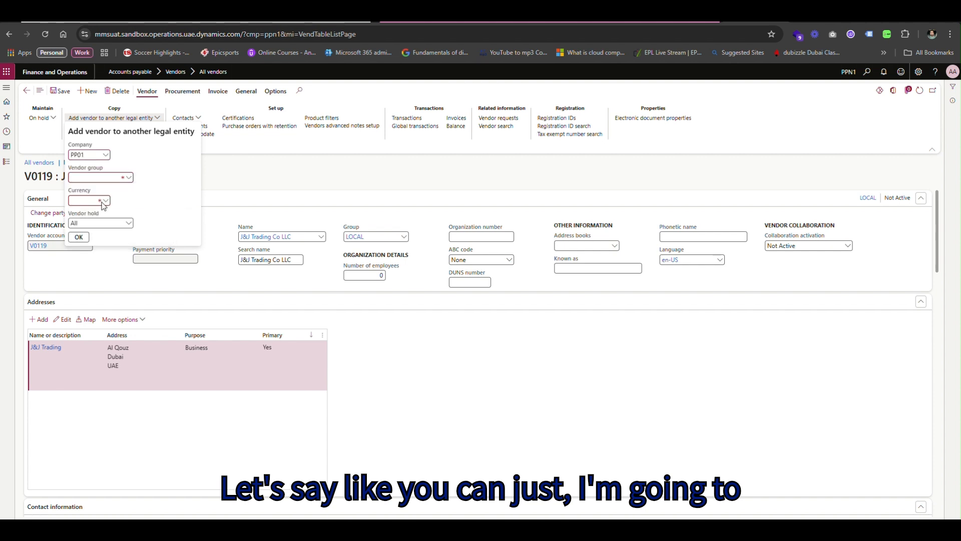
{"action": "left_click", "coordinate": [129, 179]}
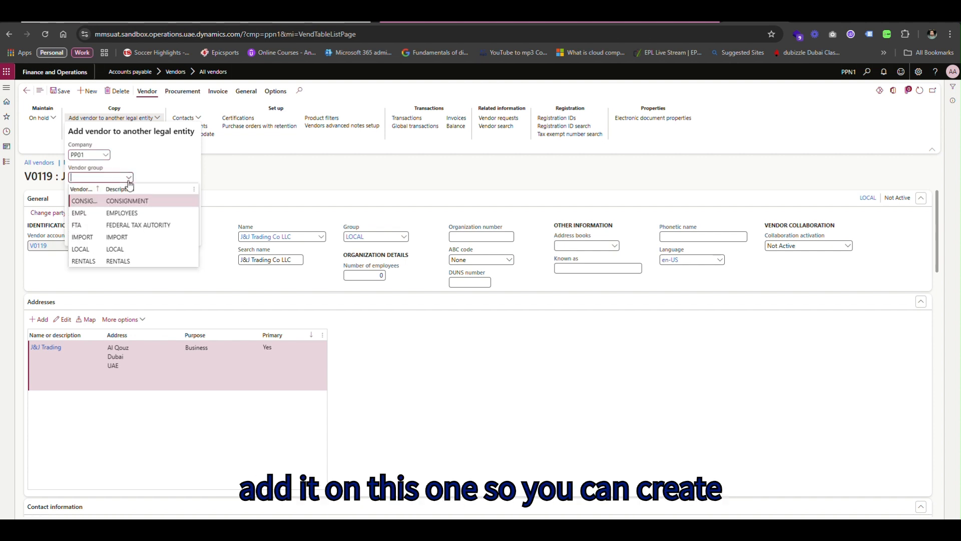
{"action": "left_click", "coordinate": [97, 249]}
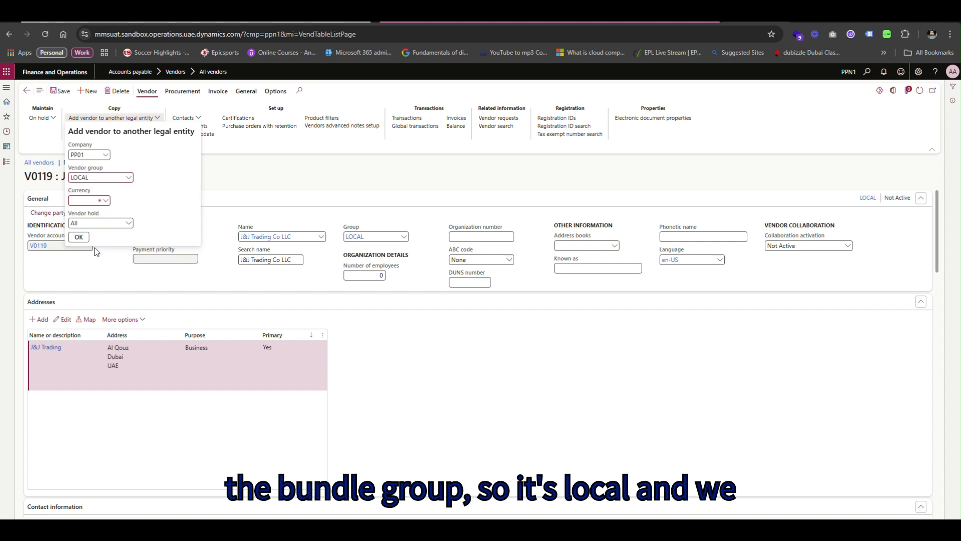
{"action": "left_click", "coordinate": [105, 202]}
{"action": "left_click", "coordinate": [94, 223]}
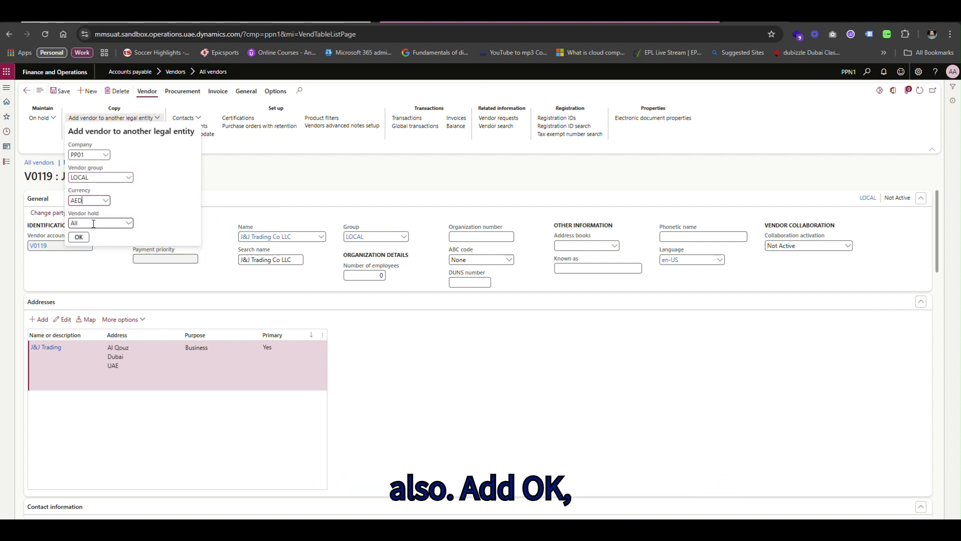
{"action": "left_click", "coordinate": [81, 238]}
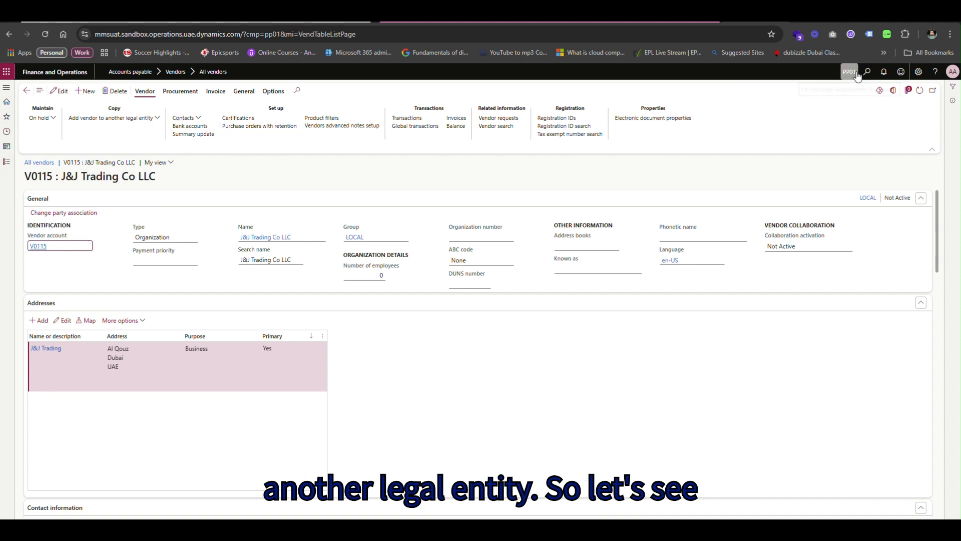
Note the new vendor number V0115, then switch the legal entity from PP01 to PPN1.
{"action": "mouse_move", "coordinate": [857, 75]}
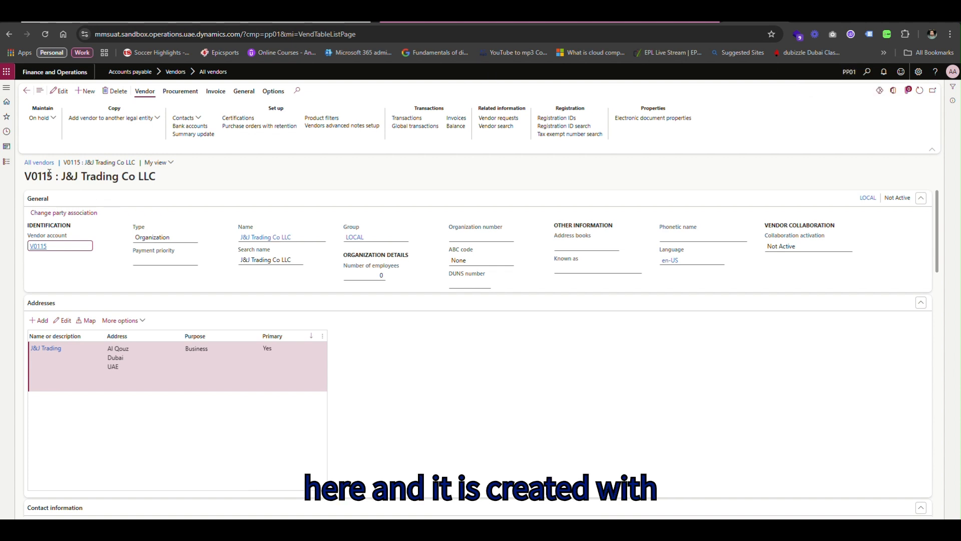
{"action": "left_click_drag", "start_coordinate": [53, 176], "coordinate": [28, 181]}
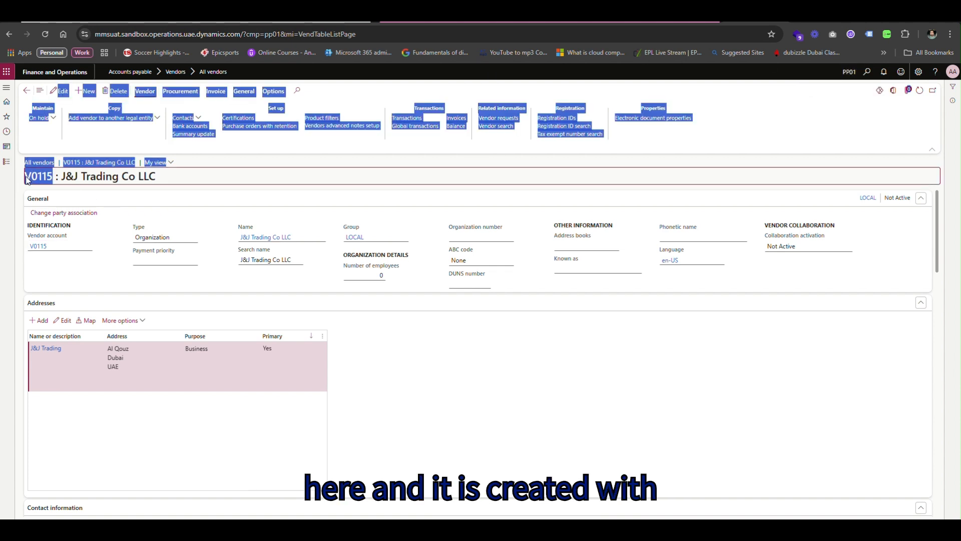
{"action": "left_click", "coordinate": [213, 173]}
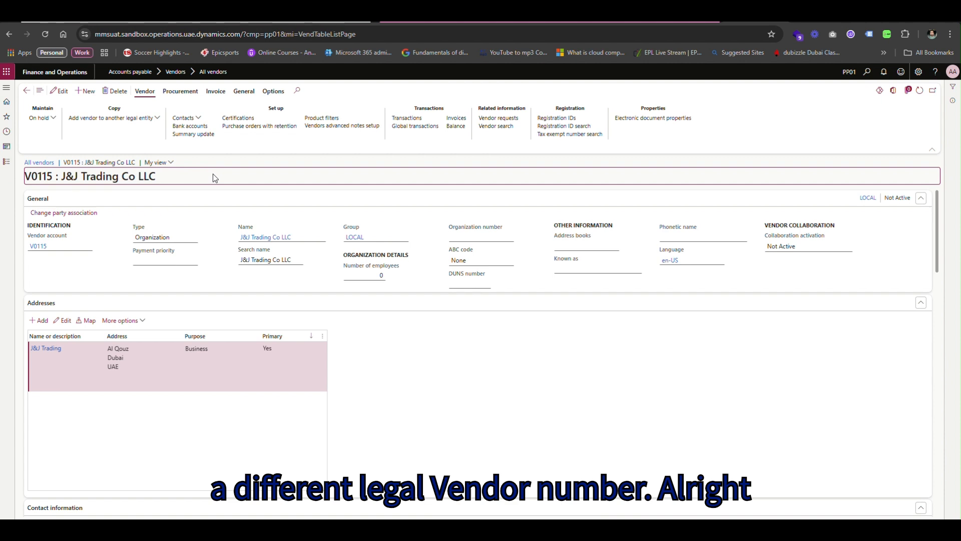
{"action": "left_click", "coordinate": [850, 74]}
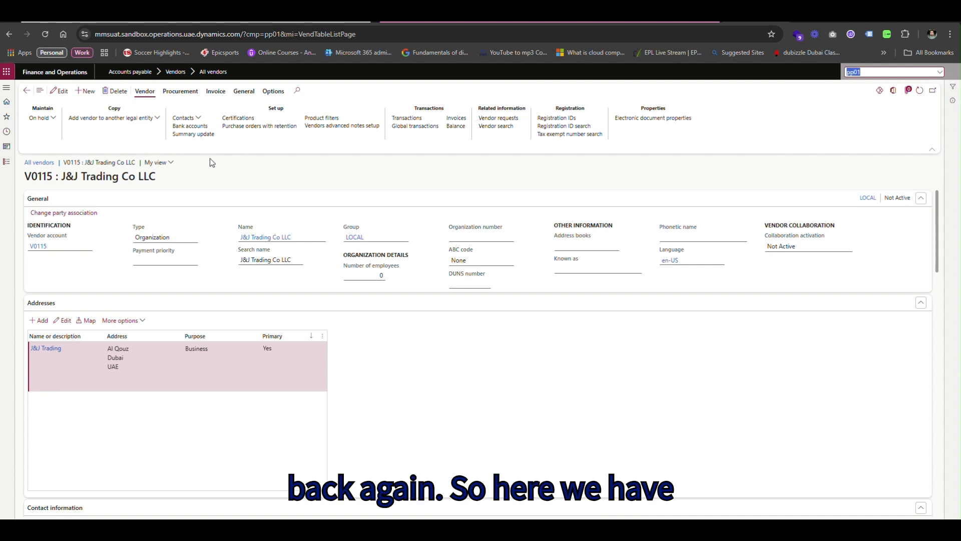
{"action": "left_click_drag", "start_coordinate": [42, 176], "coordinate": [203, 181]}
{"action": "left_click", "coordinate": [859, 73]}
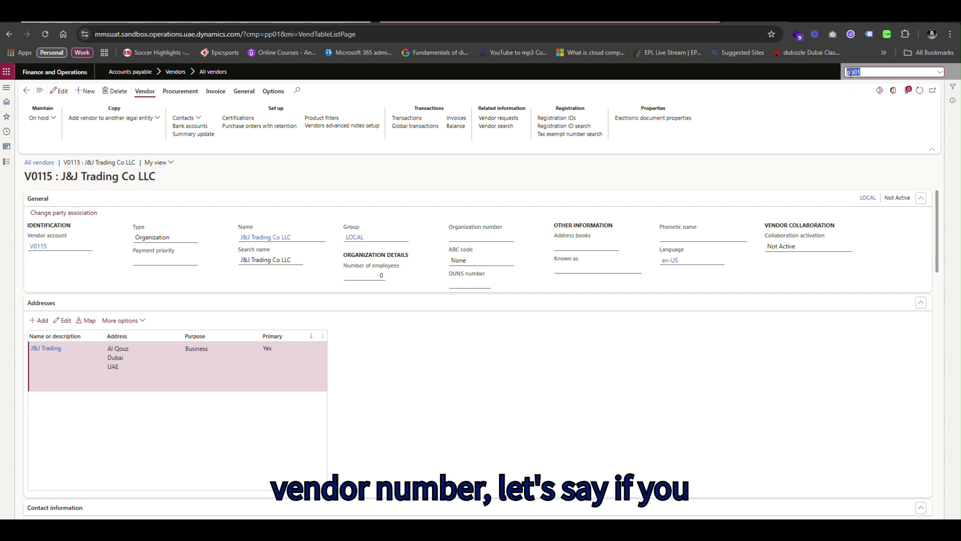
{"action": "left_click", "coordinate": [941, 73]}
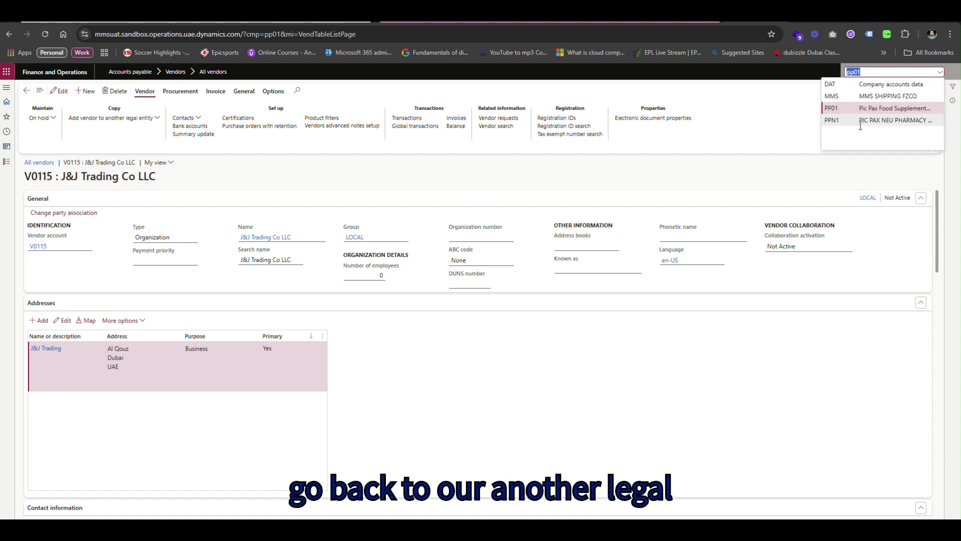
{"action": "left_click", "coordinate": [856, 120]}
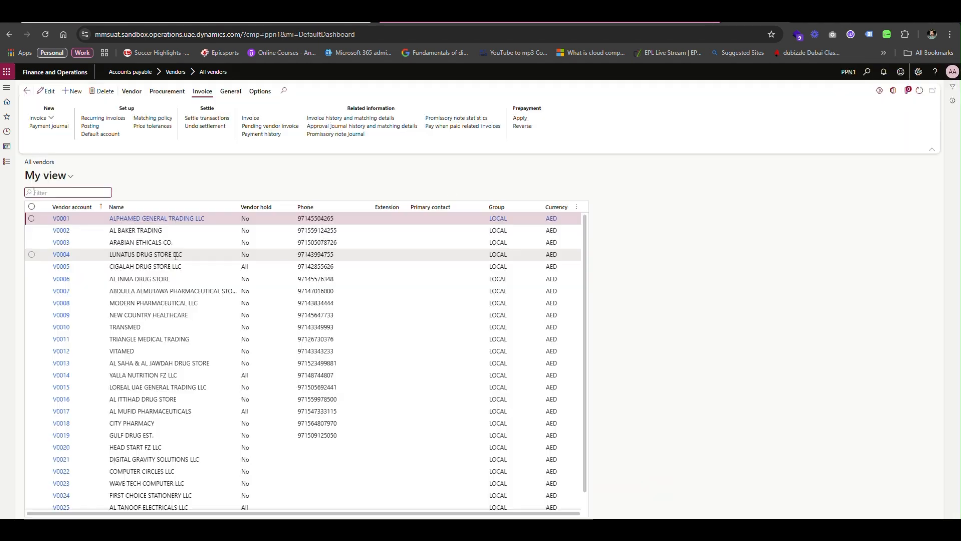
Scroll to the bottom of the All vendors grid and open vendor V0119 J&J Trading Co LLC.
{"action": "scroll", "coordinate": [97, 403], "scroll_direction": "down", "scroll_amount": 6}
{"action": "scroll", "coordinate": [97, 403], "scroll_direction": "down", "scroll_amount": 5}
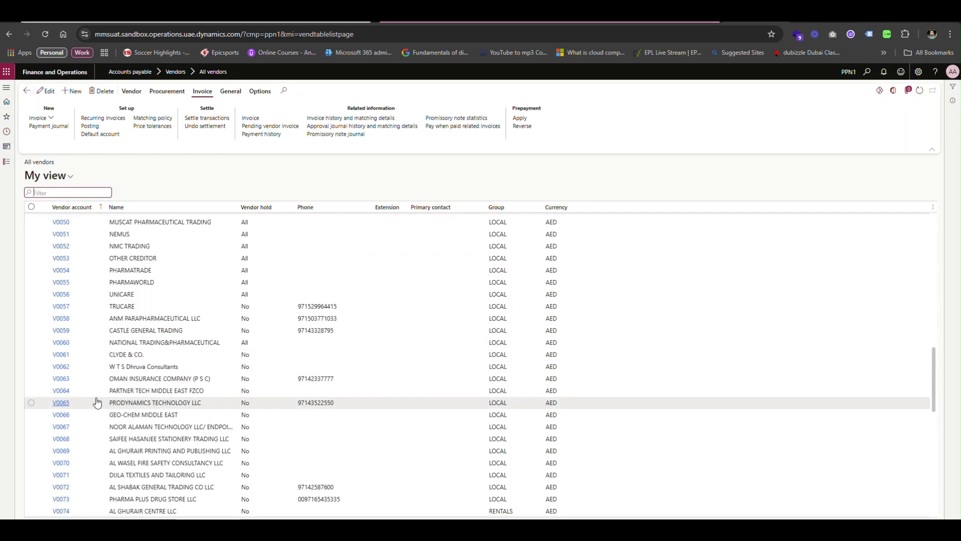
{"action": "scroll", "coordinate": [97, 402], "scroll_direction": "down", "scroll_amount": 9}
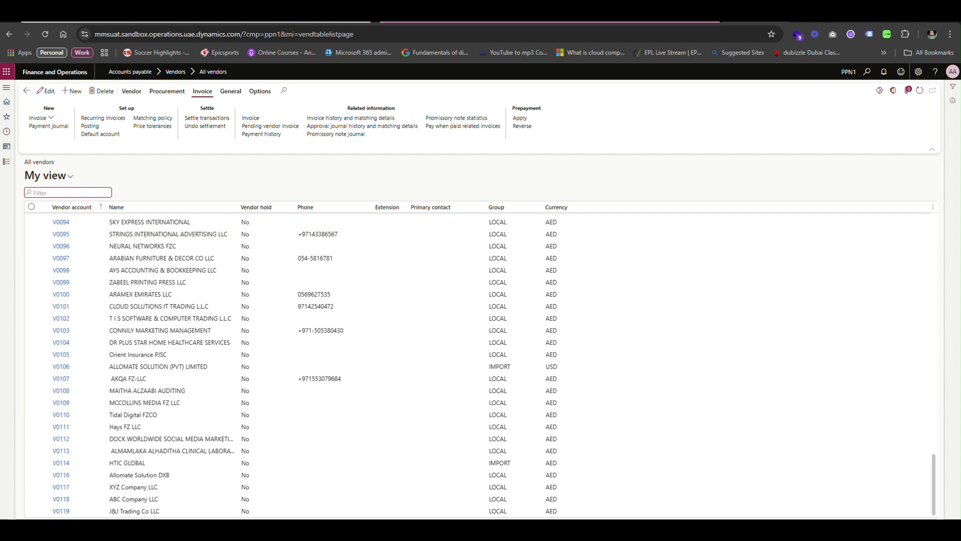
{"action": "left_click", "coordinate": [62, 512]}
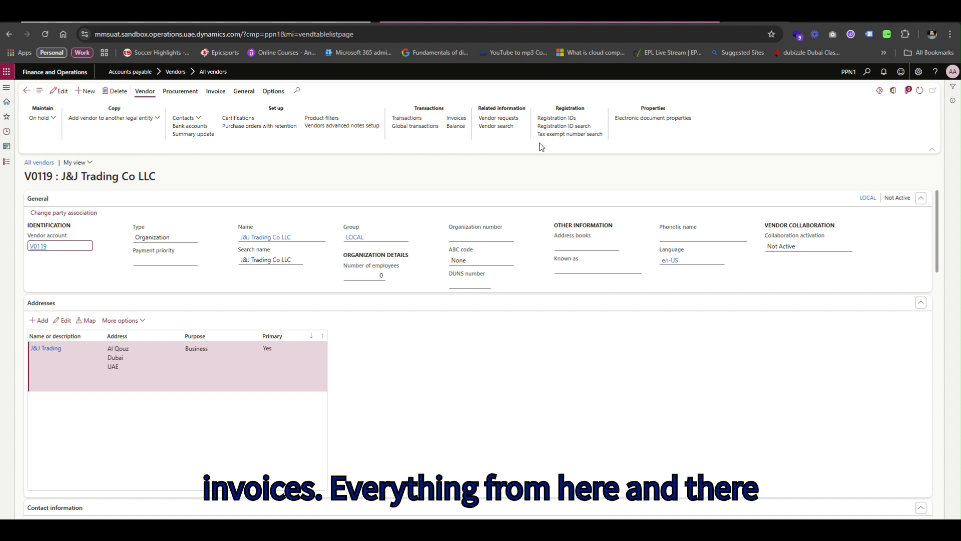
Add a TRN registration ID with its registration number to V0119, save, and go back.
{"action": "left_click", "coordinate": [556, 118]}
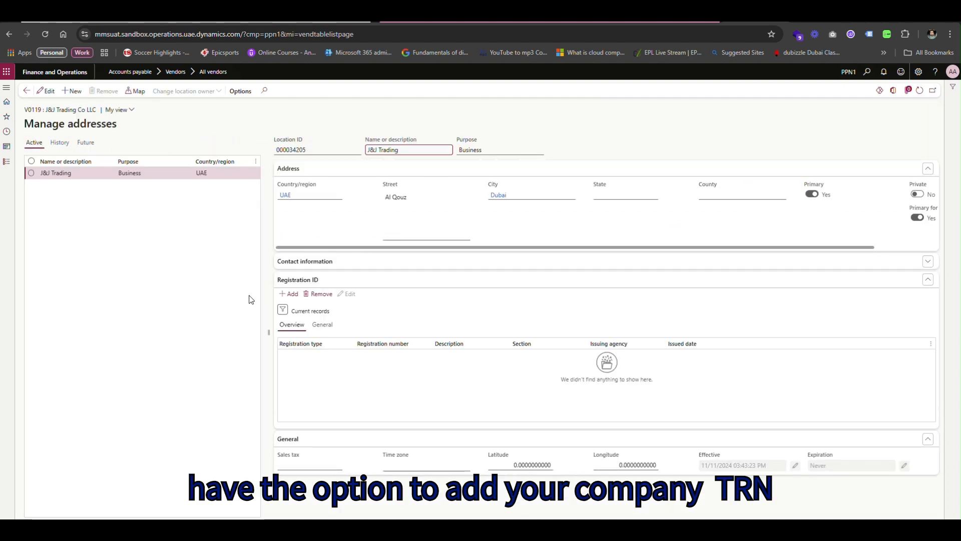
{"action": "left_click", "coordinate": [294, 295]}
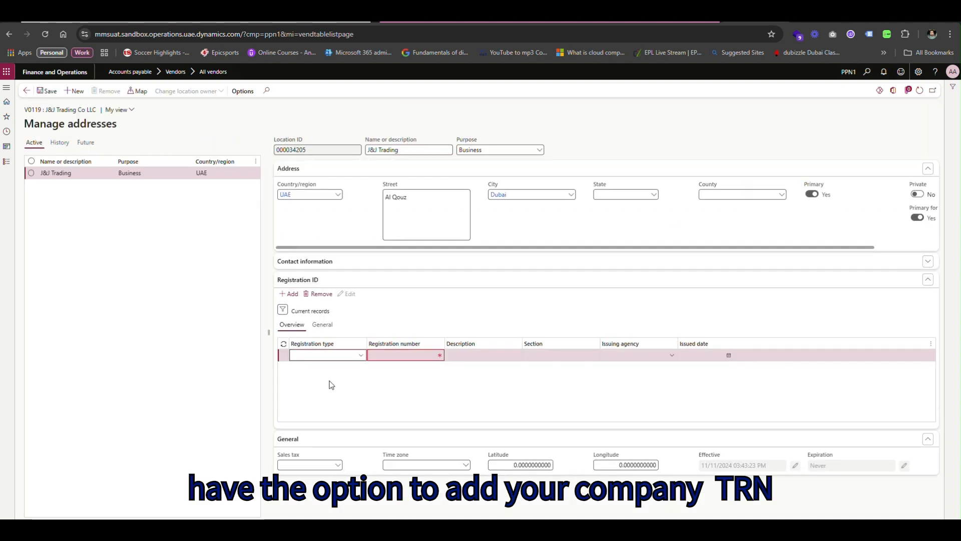
{"action": "left_click", "coordinate": [360, 355]}
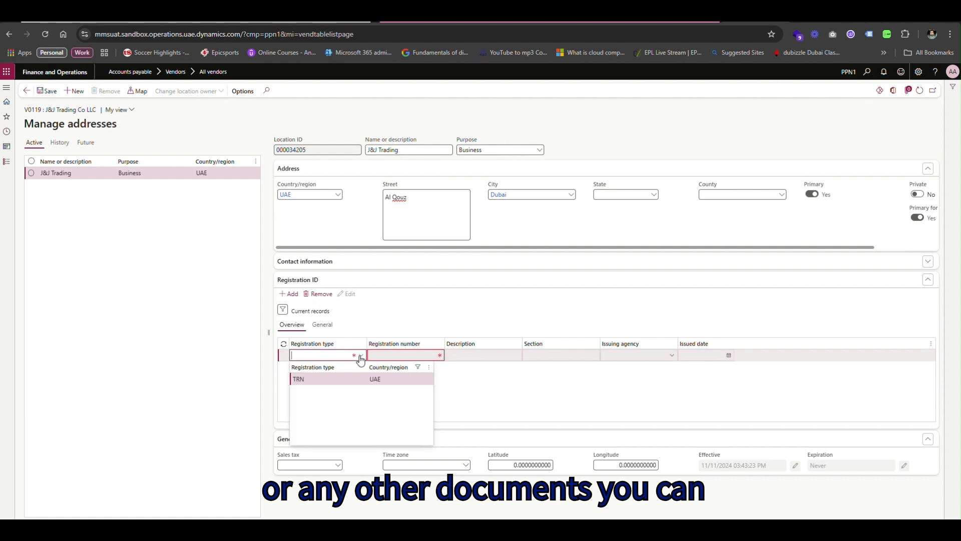
{"action": "left_click", "coordinate": [337, 379]}
{"action": "left_click", "coordinate": [392, 355]}
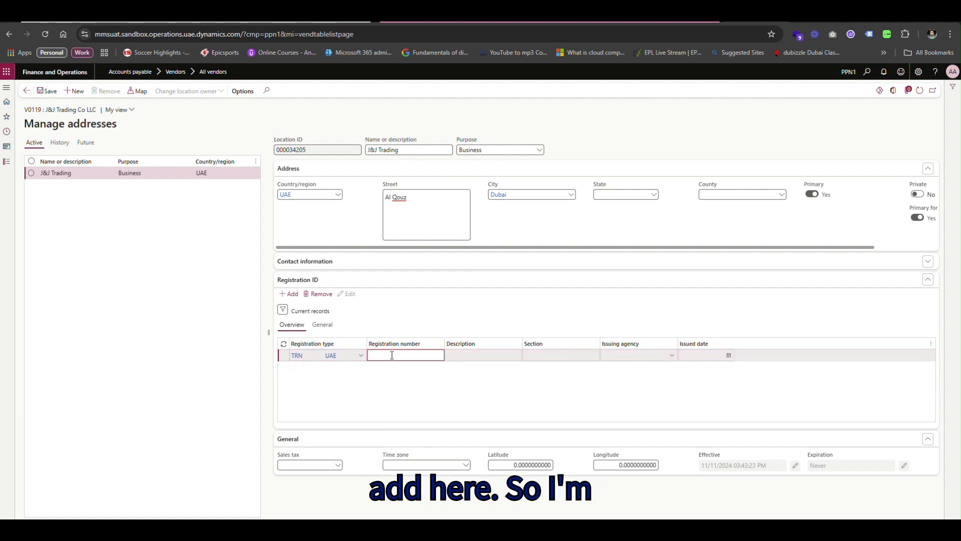
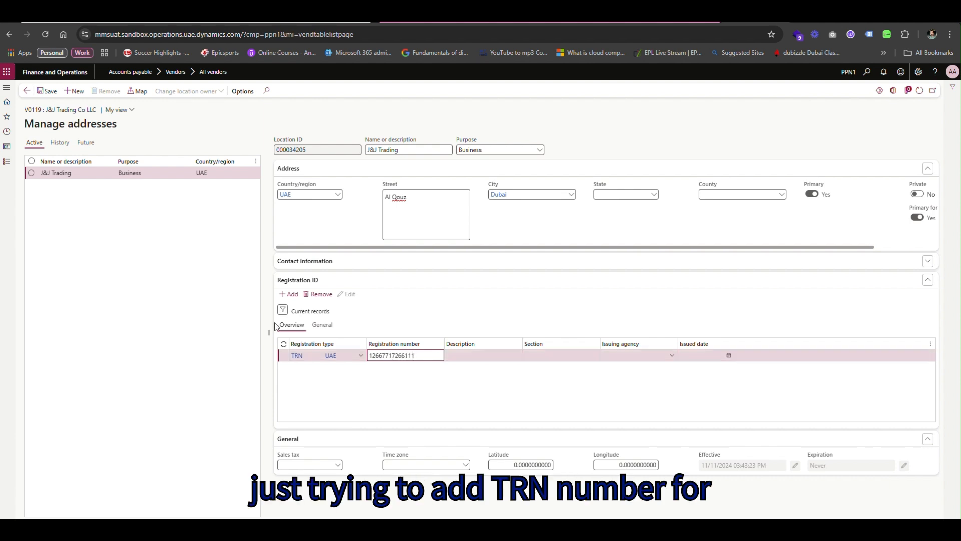
{"action": "left_click", "coordinate": [46, 91]}
{"action": "left_click", "coordinate": [27, 91]}
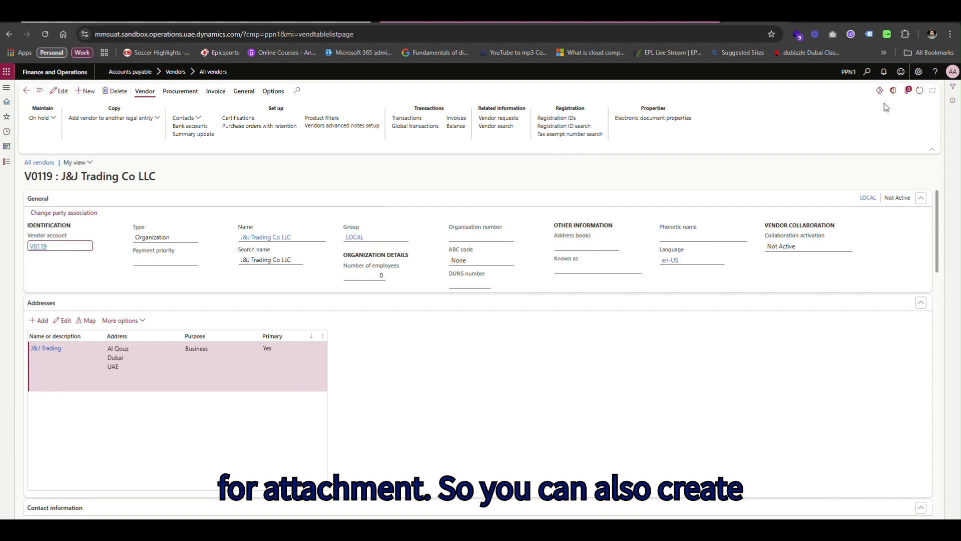
Confirm V0119 has no attachments, then display its Procurement actions.
{"action": "left_click", "coordinate": [908, 90]}
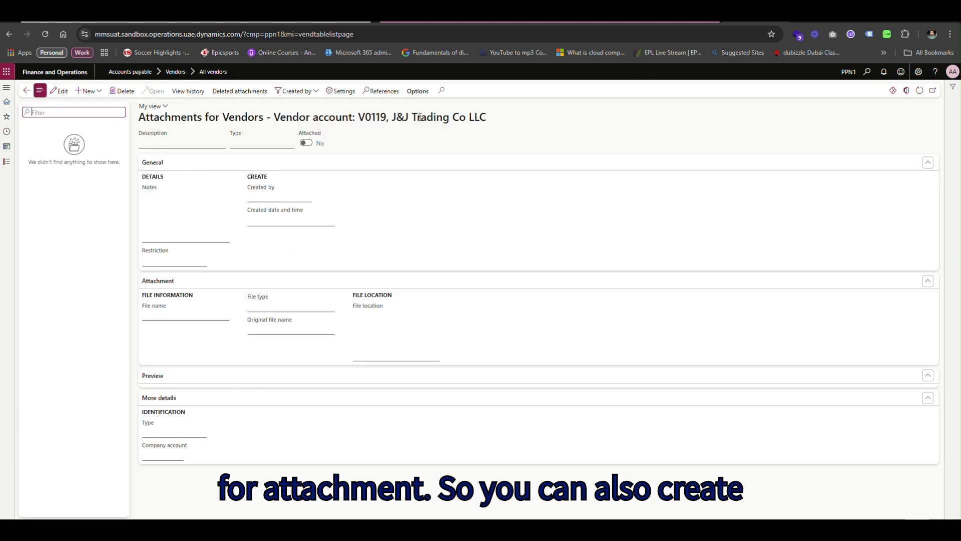
{"action": "left_click", "coordinate": [26, 91]}
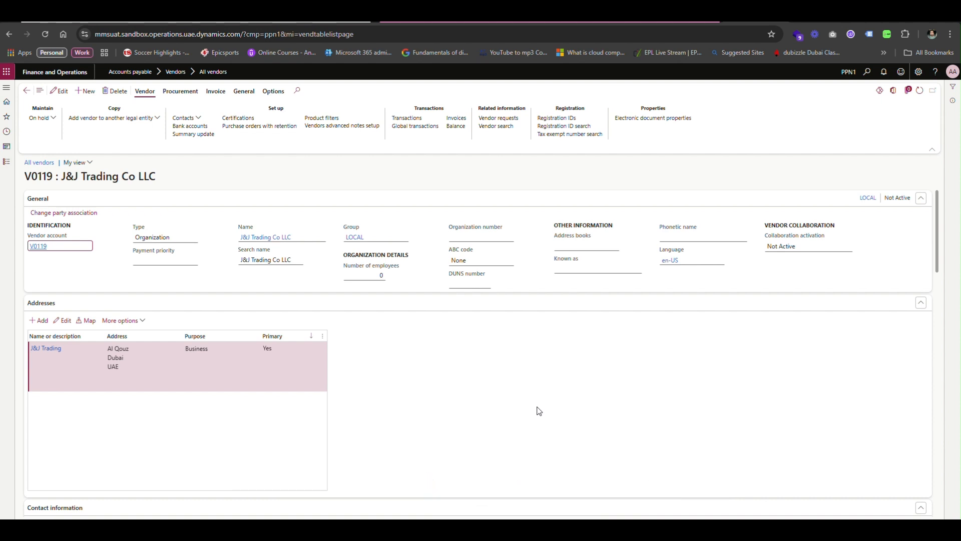
{"action": "left_click", "coordinate": [175, 98]}
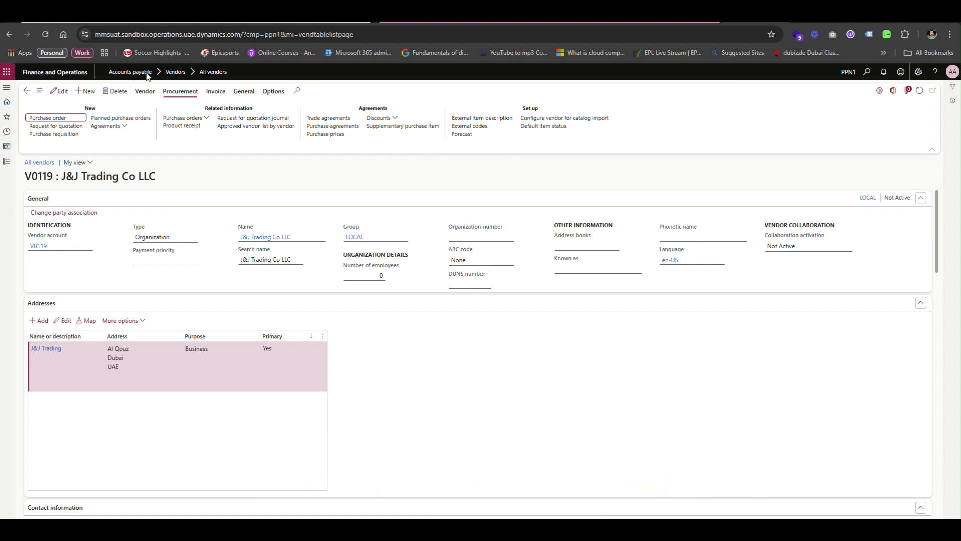
Look over V0119's Purchase orders options, then display its Invoice actions.
{"action": "left_click", "coordinate": [208, 119]}
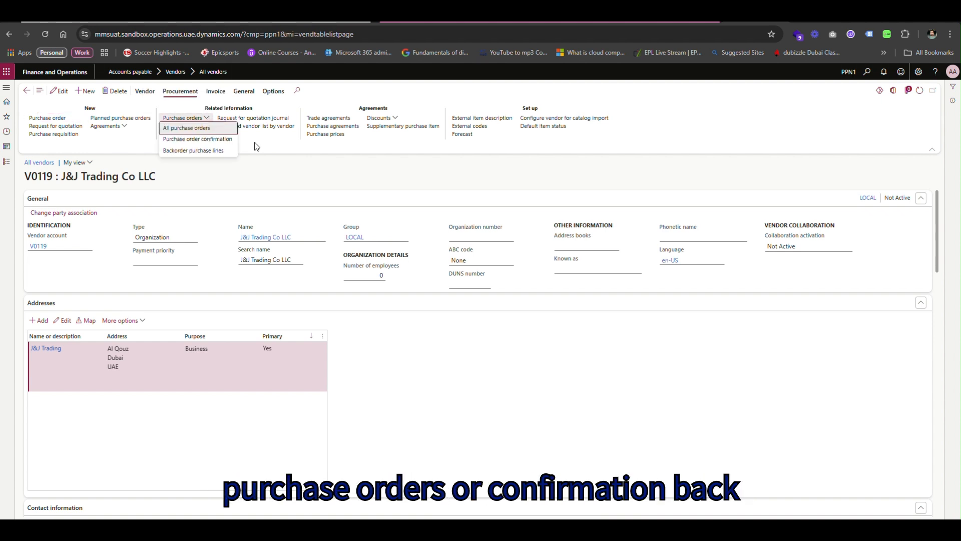
{"action": "left_click", "coordinate": [266, 151]}
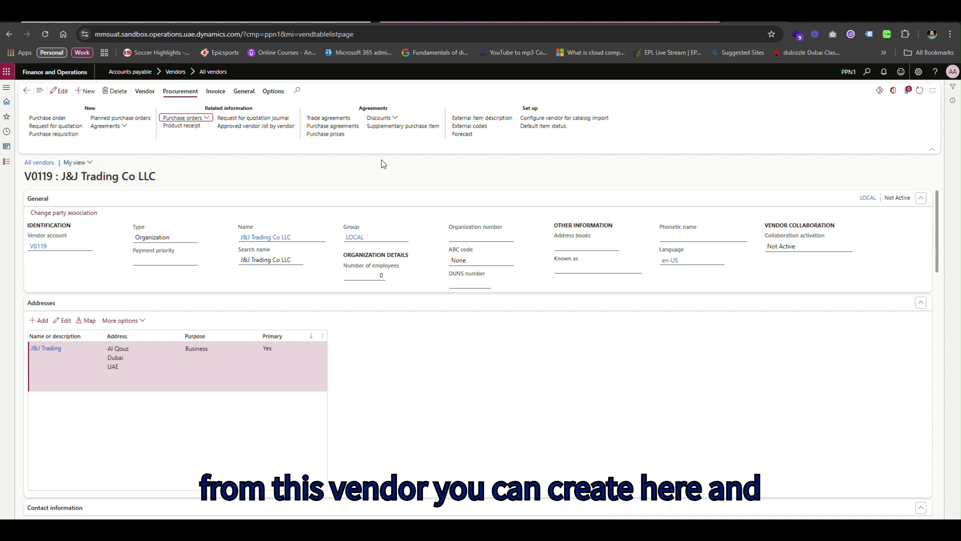
{"action": "left_click", "coordinate": [216, 95]}
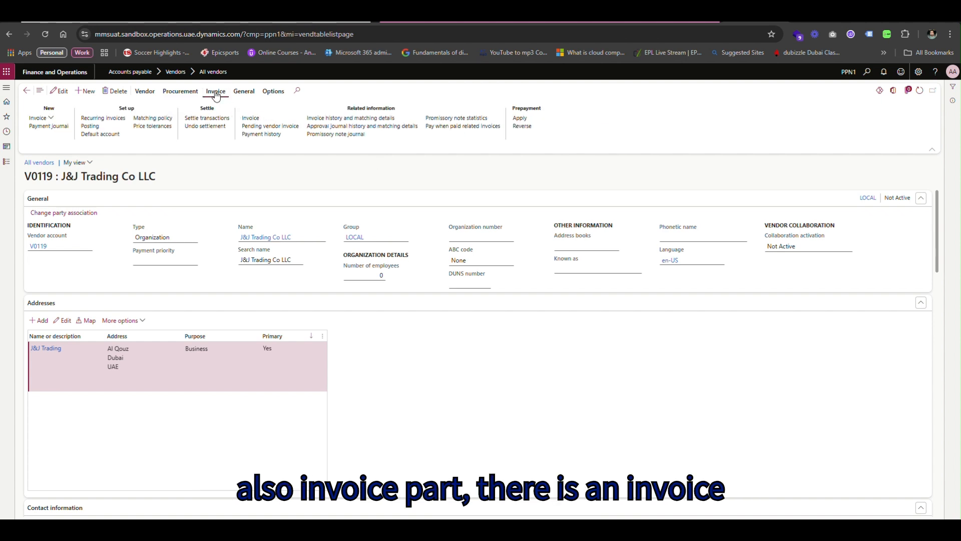
Browse the Invoice, Payment journal and General actions, then return to All vendors.
{"action": "left_click", "coordinate": [50, 118]}
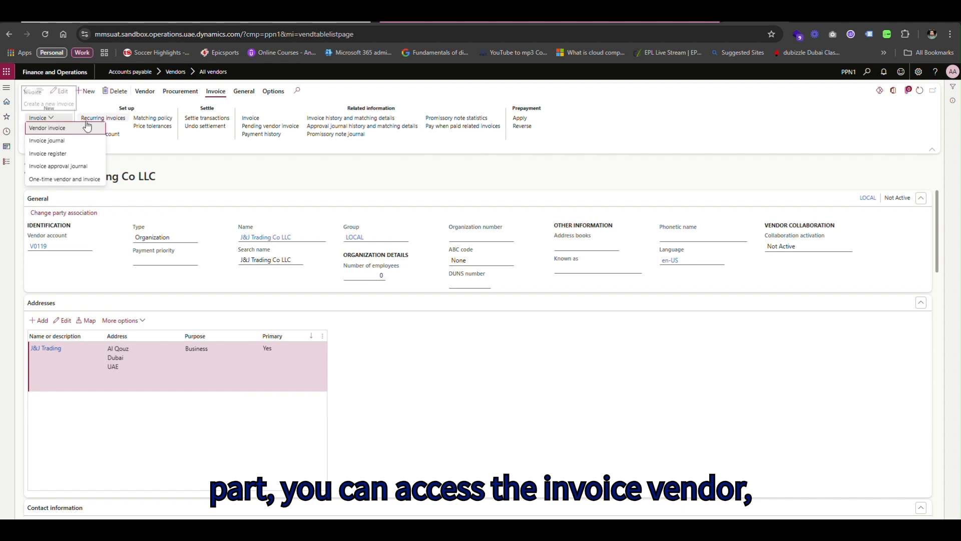
{"action": "left_click", "coordinate": [143, 142]}
{"action": "left_click", "coordinate": [51, 128]}
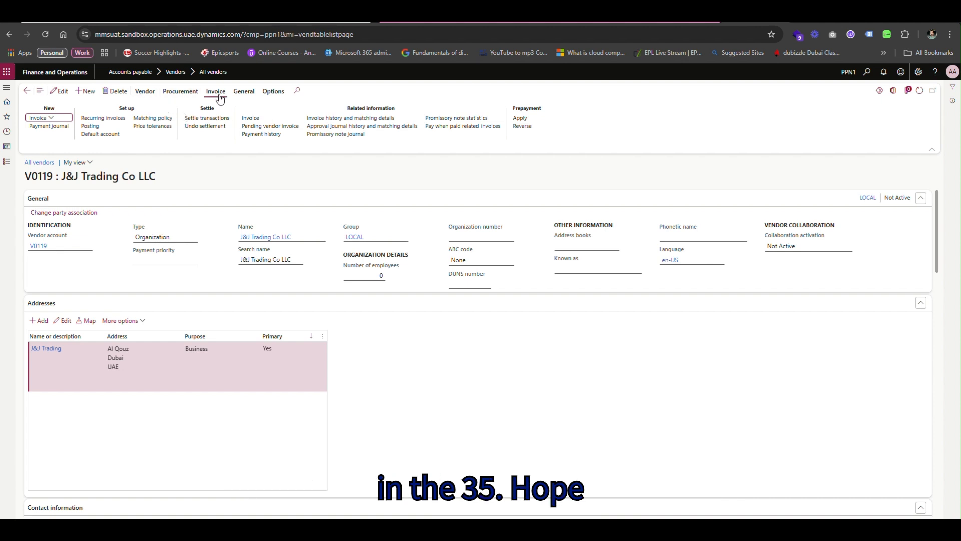
{"action": "left_click", "coordinate": [244, 92]}
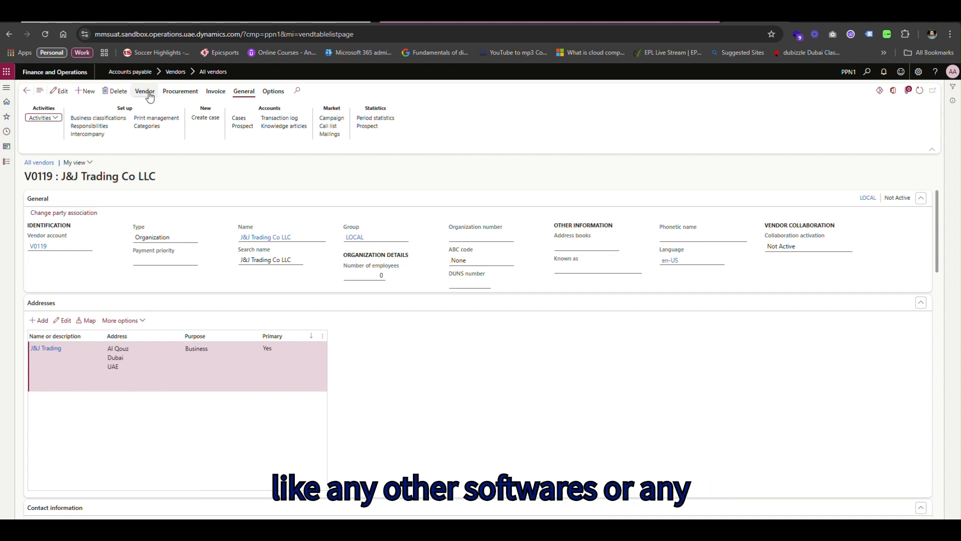
{"action": "left_click", "coordinate": [27, 90]}
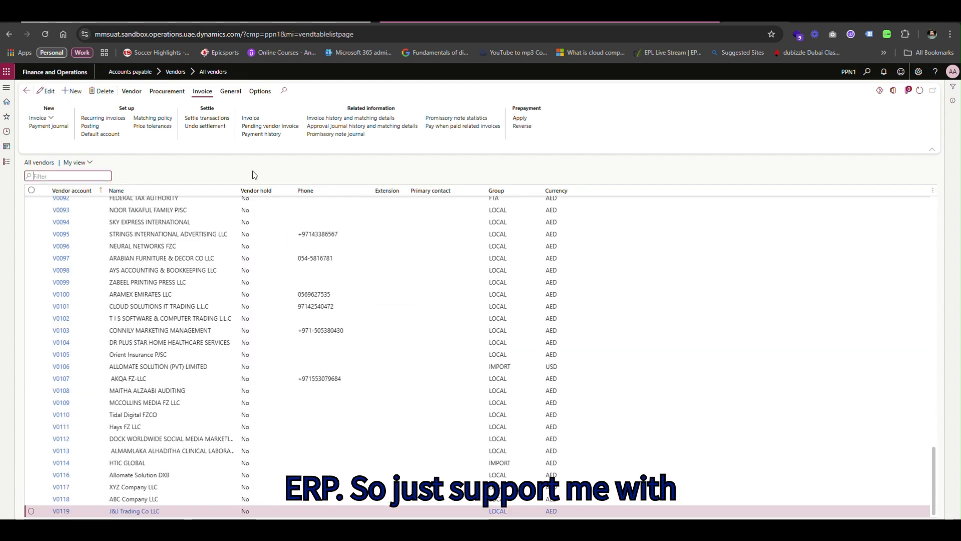